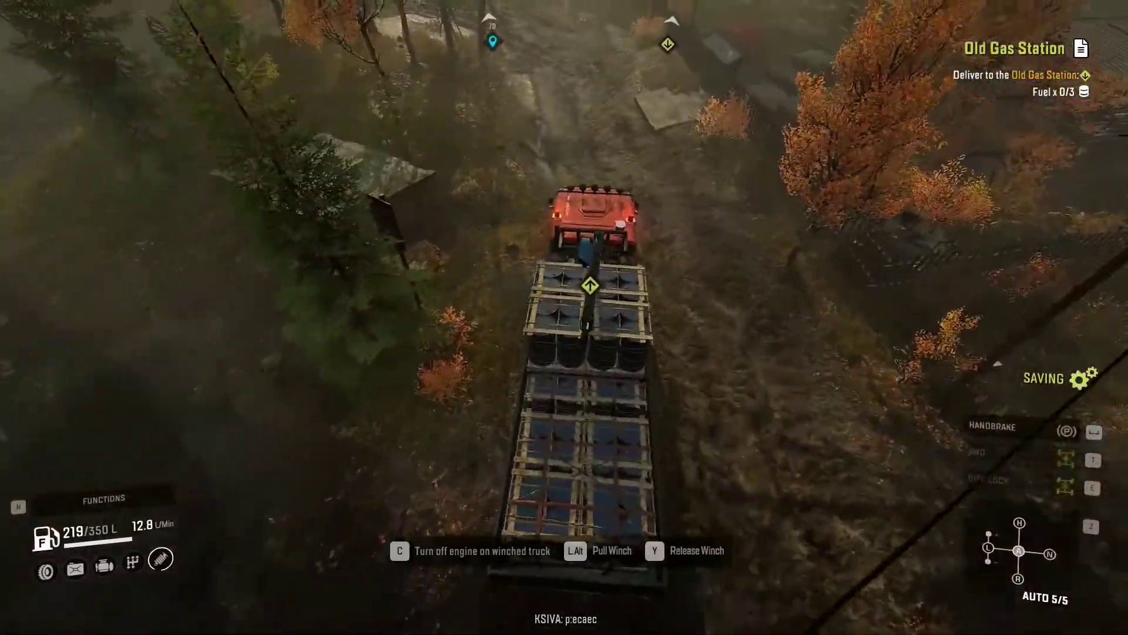
{"action": "key", "text": "w"}
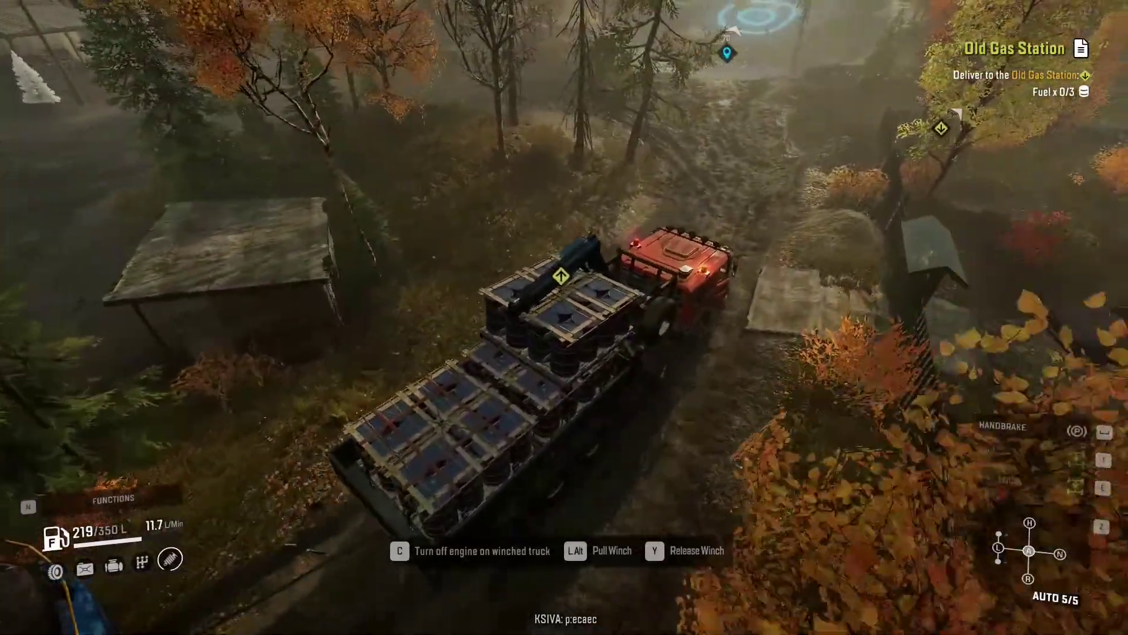
{"action": "key", "text": "w"}
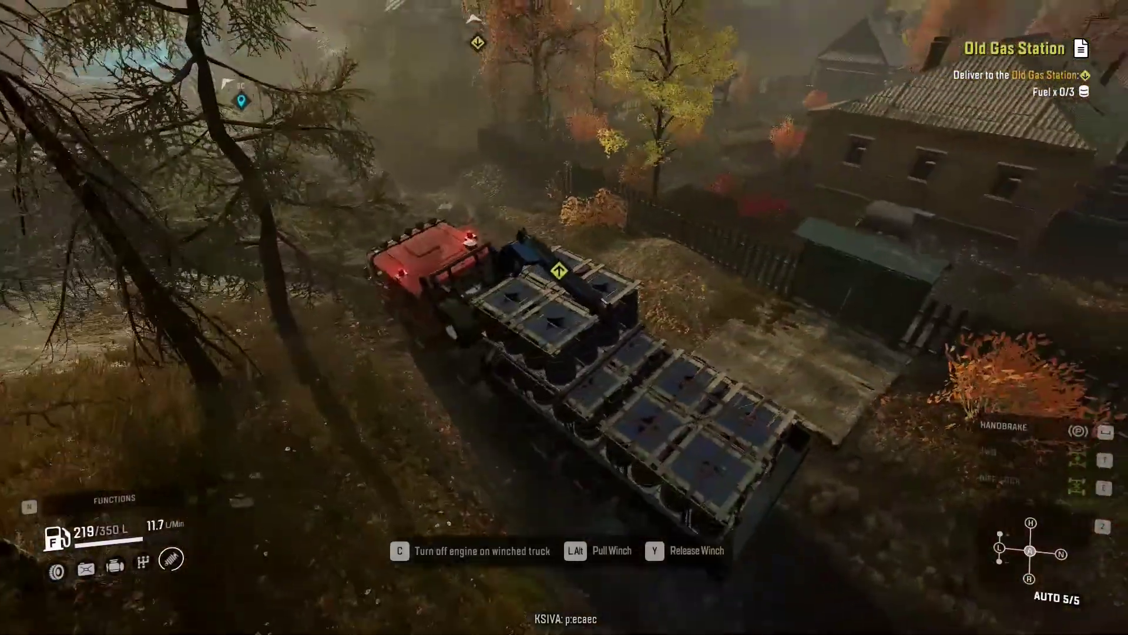
{"action": "key", "text": "w"}
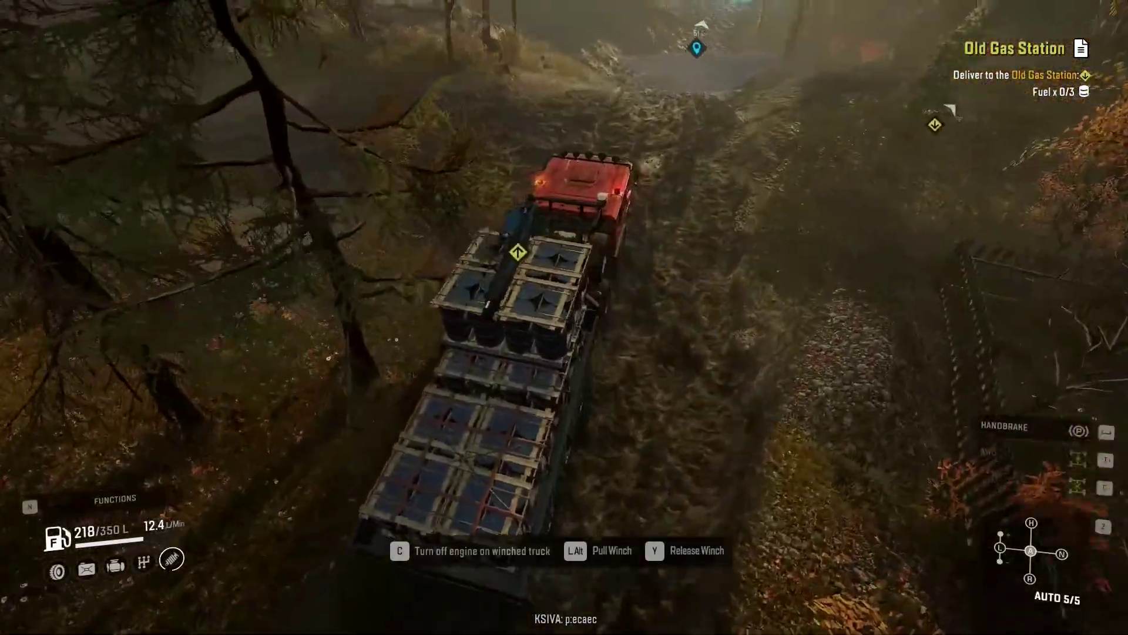
{"action": "key", "text": "w"}
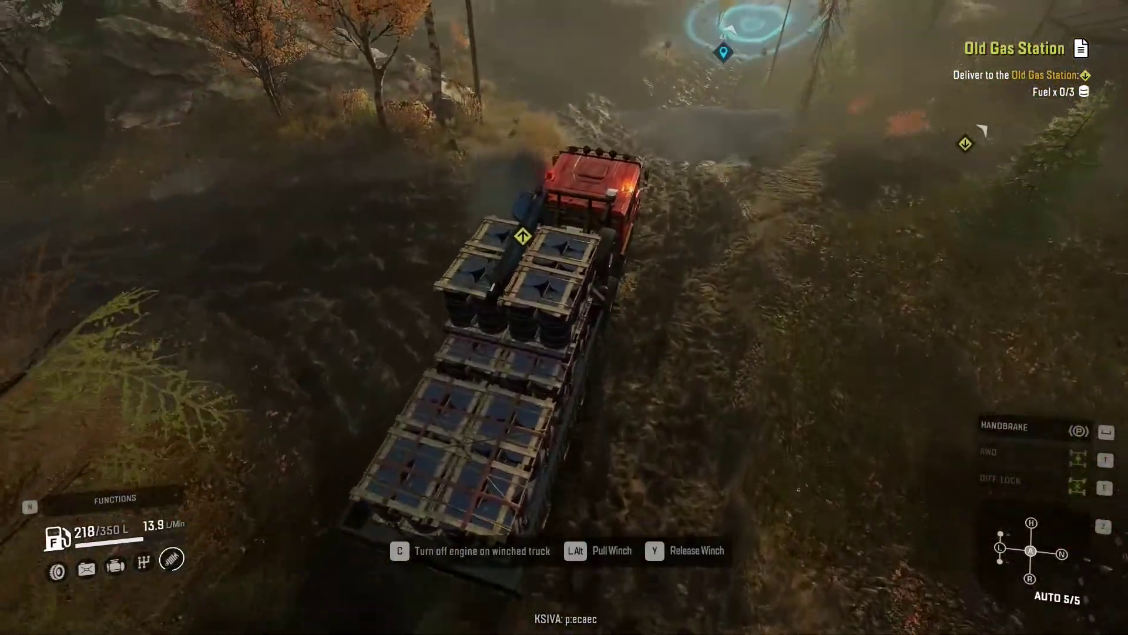
{"action": "key", "text": "w"}
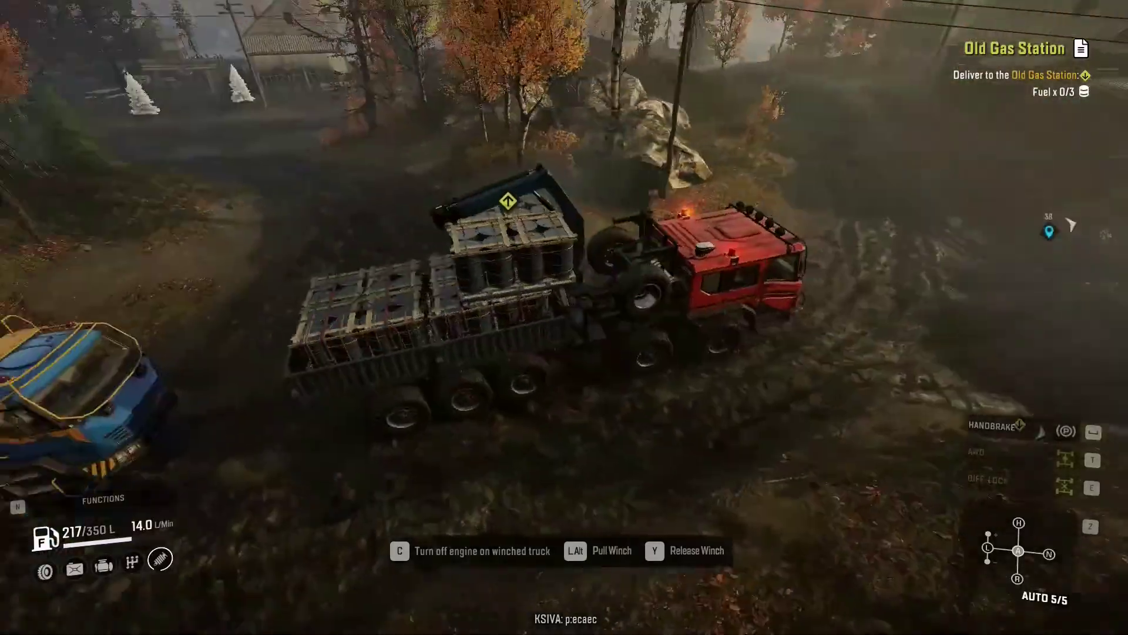
{"action": "key", "text": "w"}
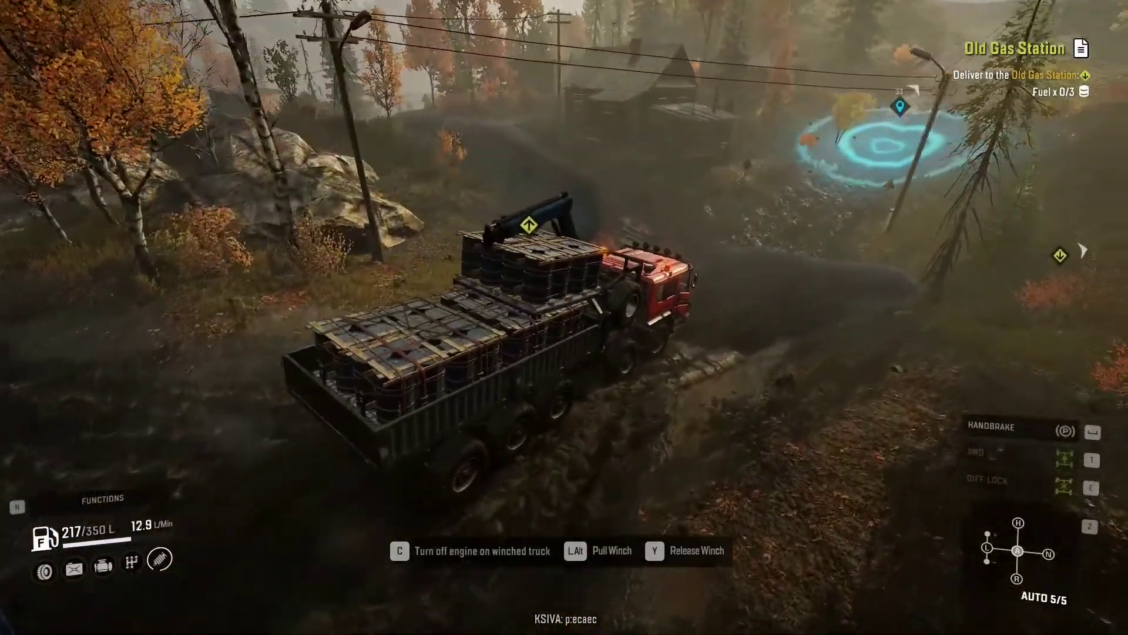
{"action": "key", "text": "w"}
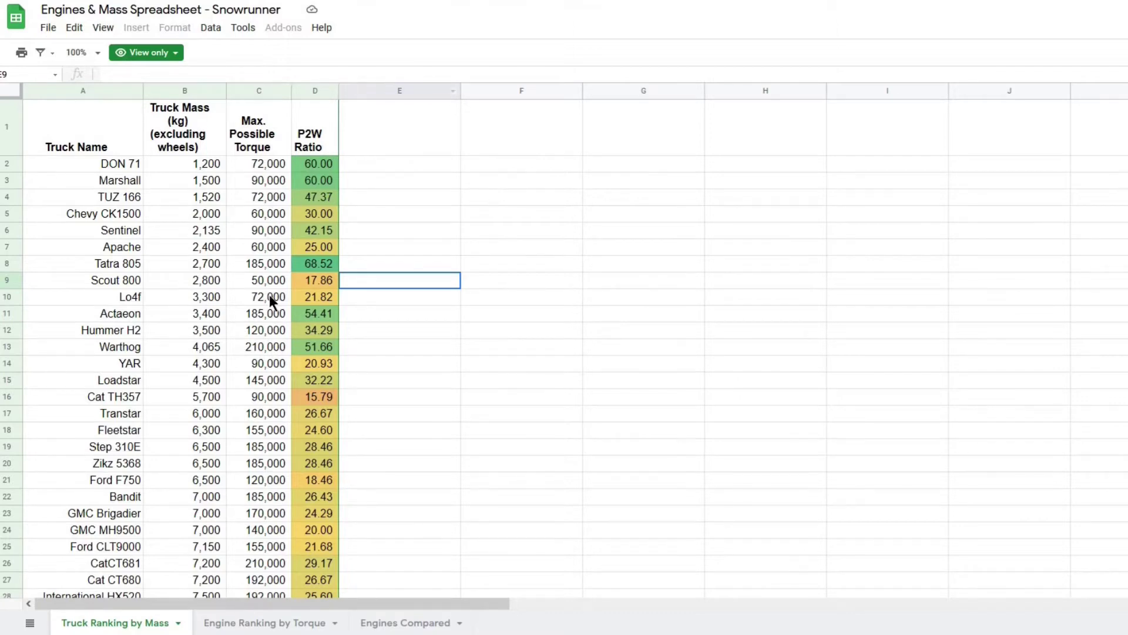
Check the DON 71's maximum torque and mass, and the sheet sorting options for the truck mass column
{"action": "left_click", "coordinate": [248, 166]}
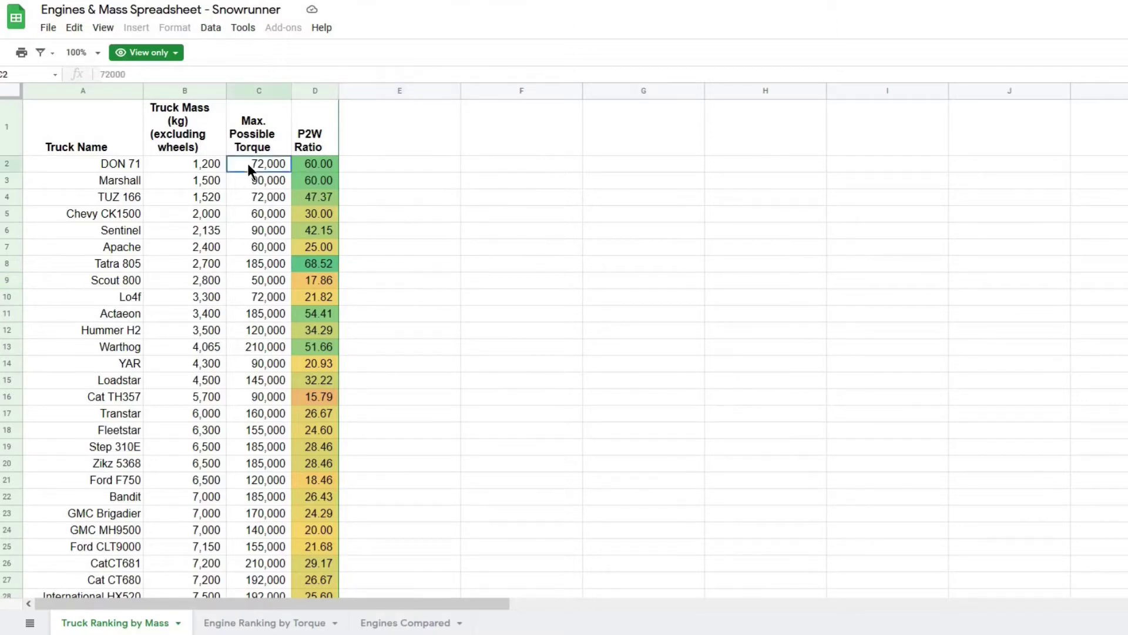
{"action": "left_click", "coordinate": [170, 170]}
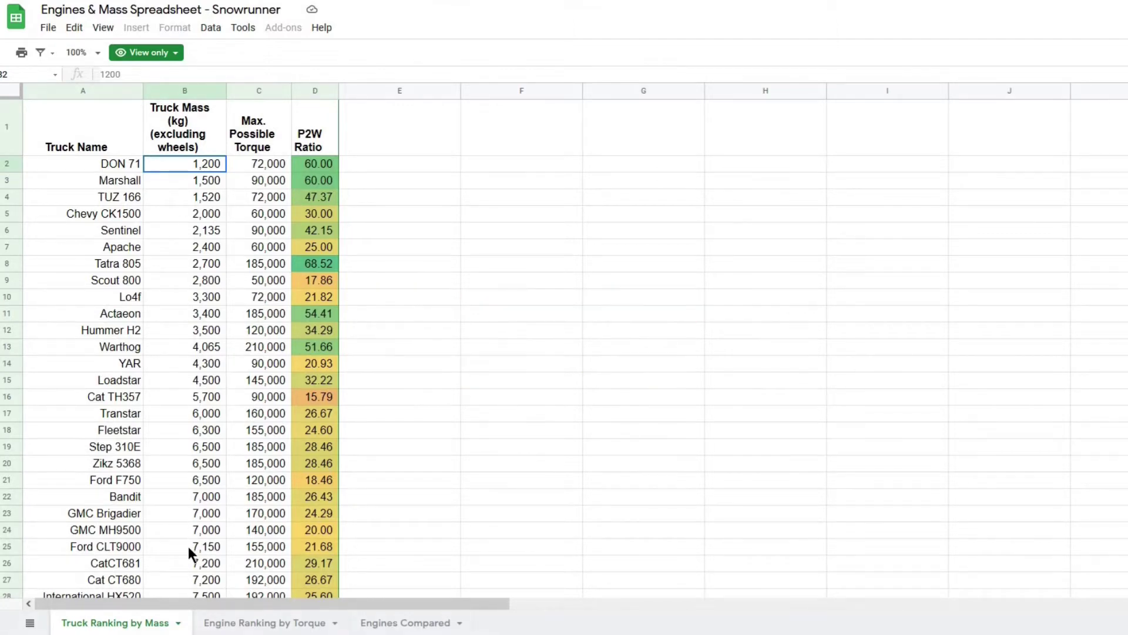
{"action": "left_click", "coordinate": [211, 29]}
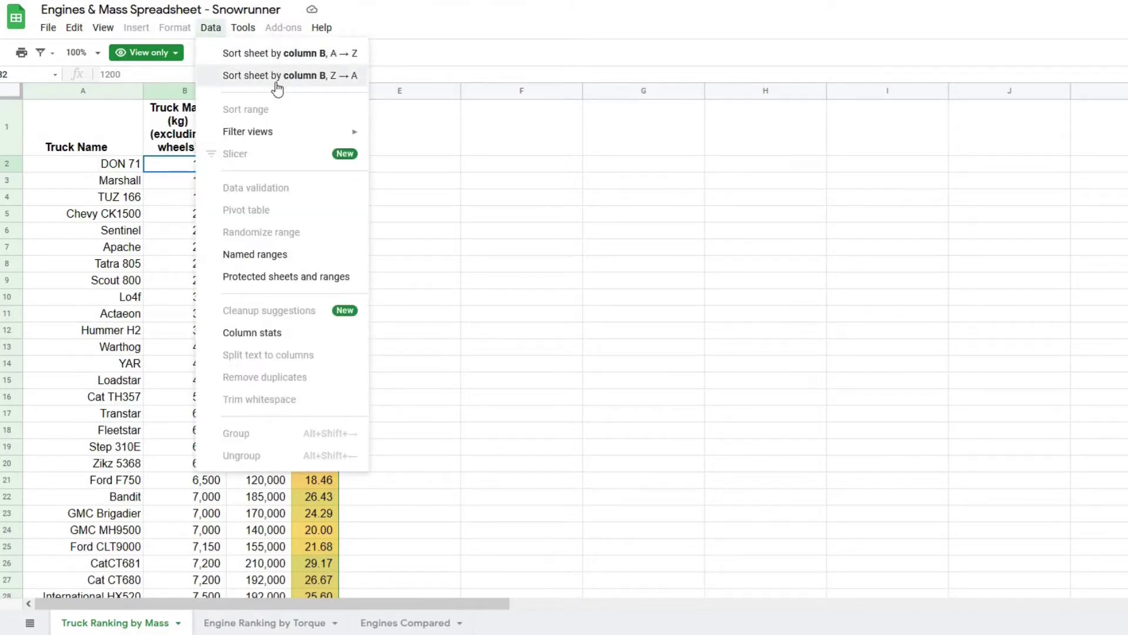
{"action": "left_click", "coordinate": [172, 266]}
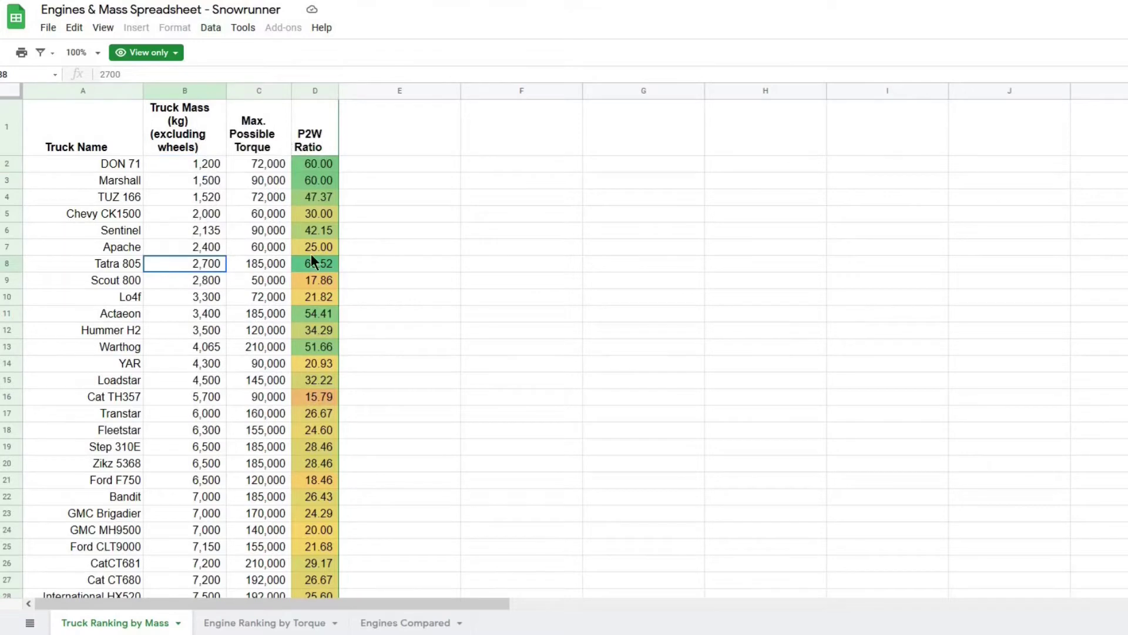
Sort the Truck Ranking by Mass sheet by the Max. Possible Torque column in descending order (Z → A)
{"action": "left_click", "coordinate": [262, 198]}
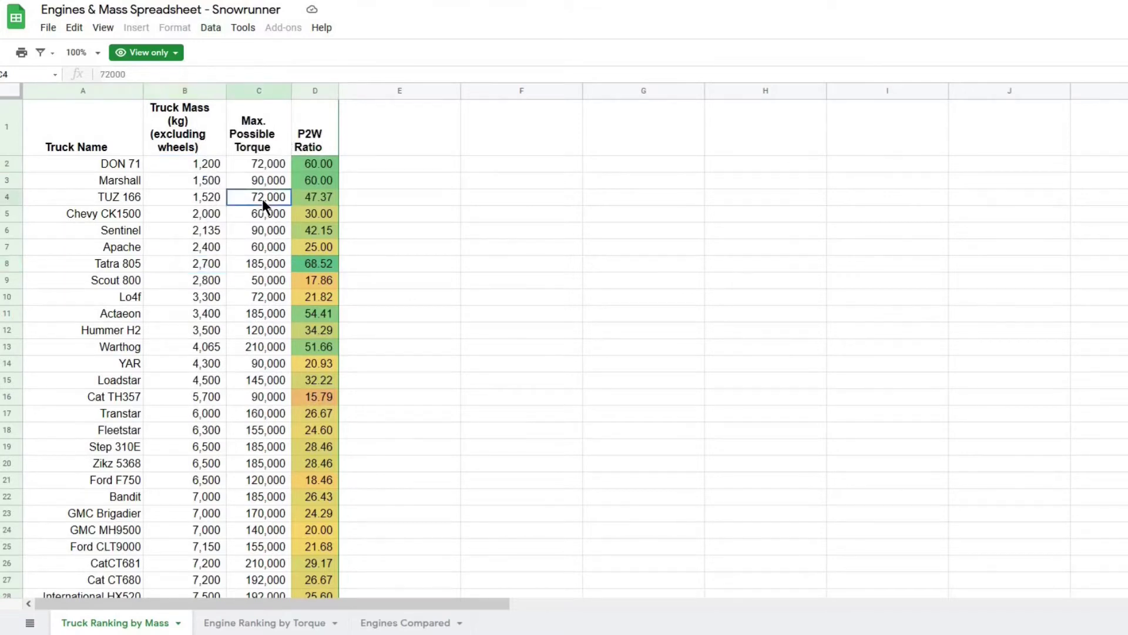
{"action": "left_click", "coordinate": [219, 34]}
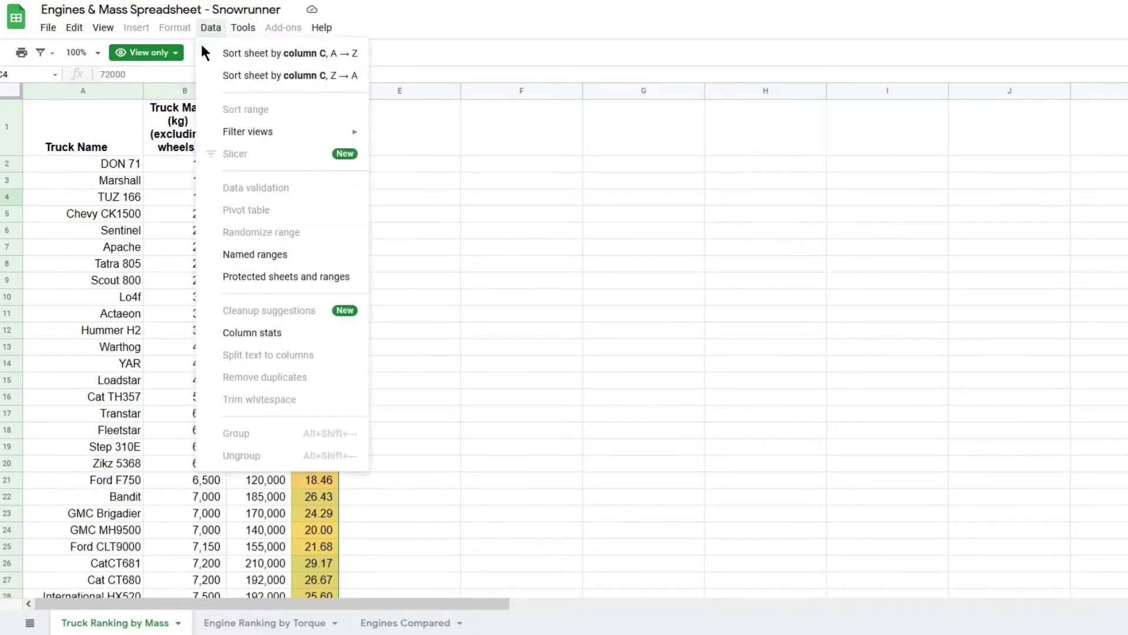
{"action": "left_click", "coordinate": [302, 78]}
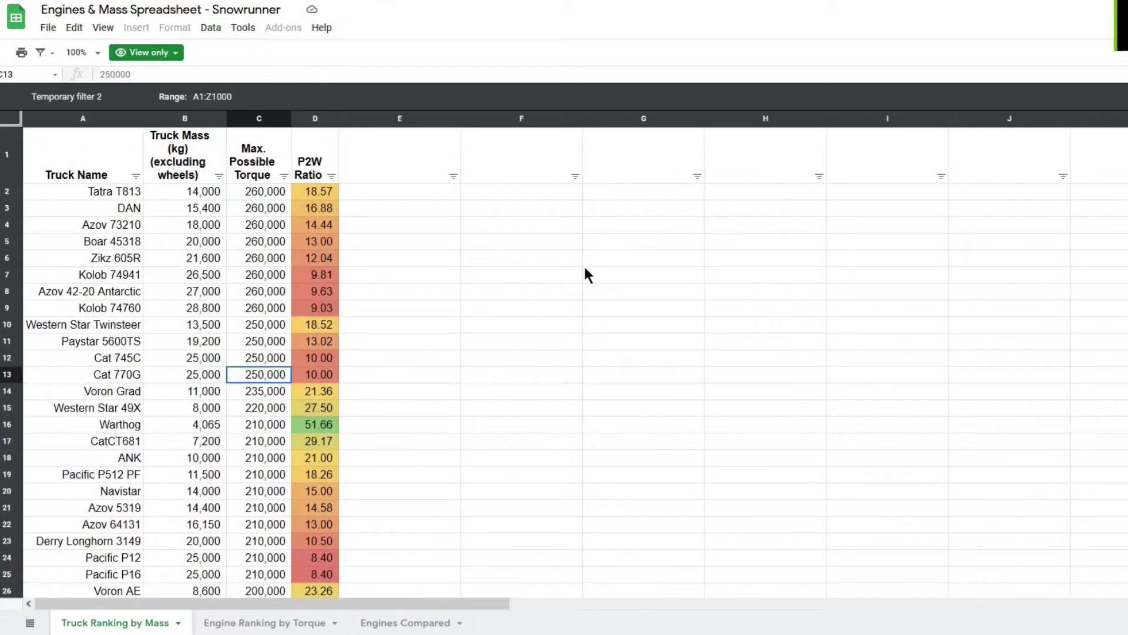
Highlight the rows from Tatra T813 to Kolob 74760 to examine the top-torque trucks, including the Boar 45318's mass
{"action": "left_click_drag", "start_coordinate": [8, 192], "coordinate": [9, 312]}
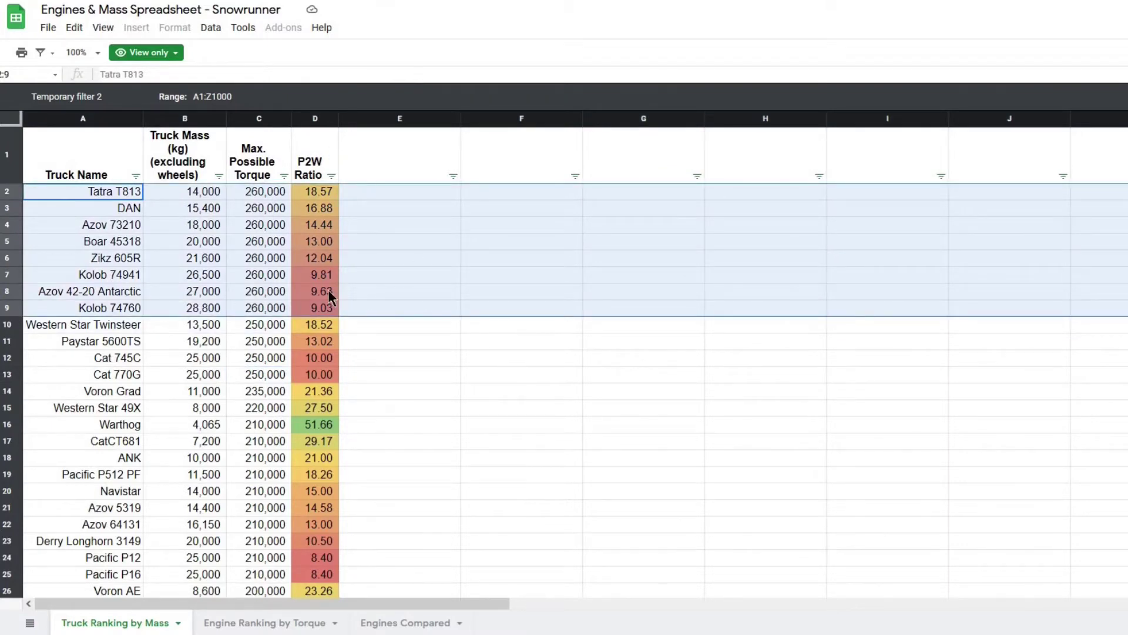
{"action": "left_click", "coordinate": [412, 242]}
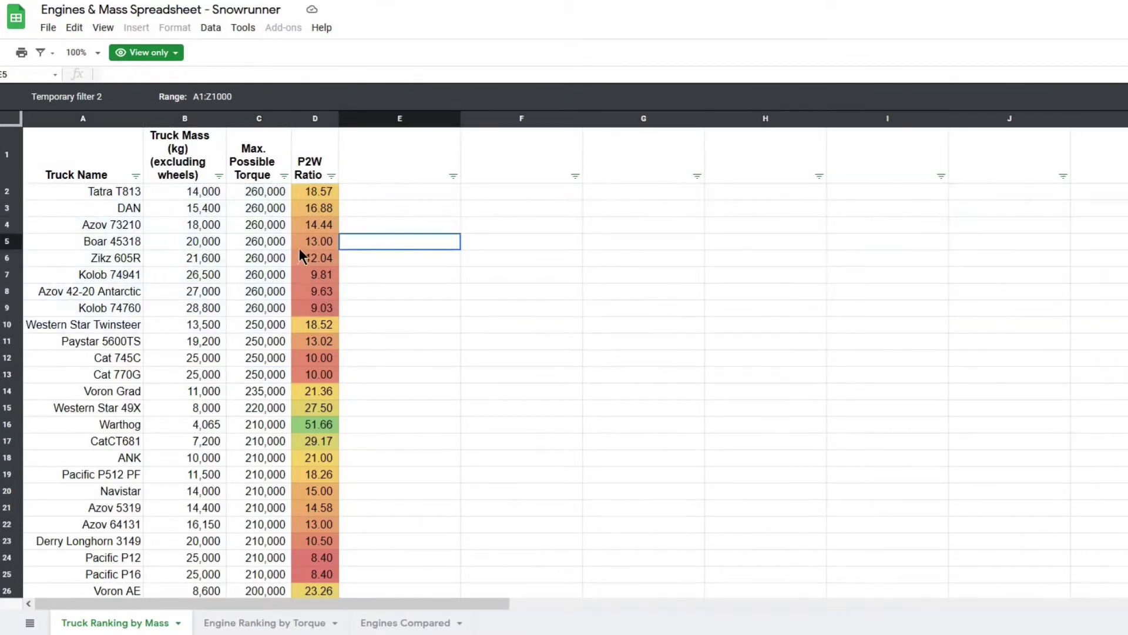
{"action": "left_click", "coordinate": [209, 244]}
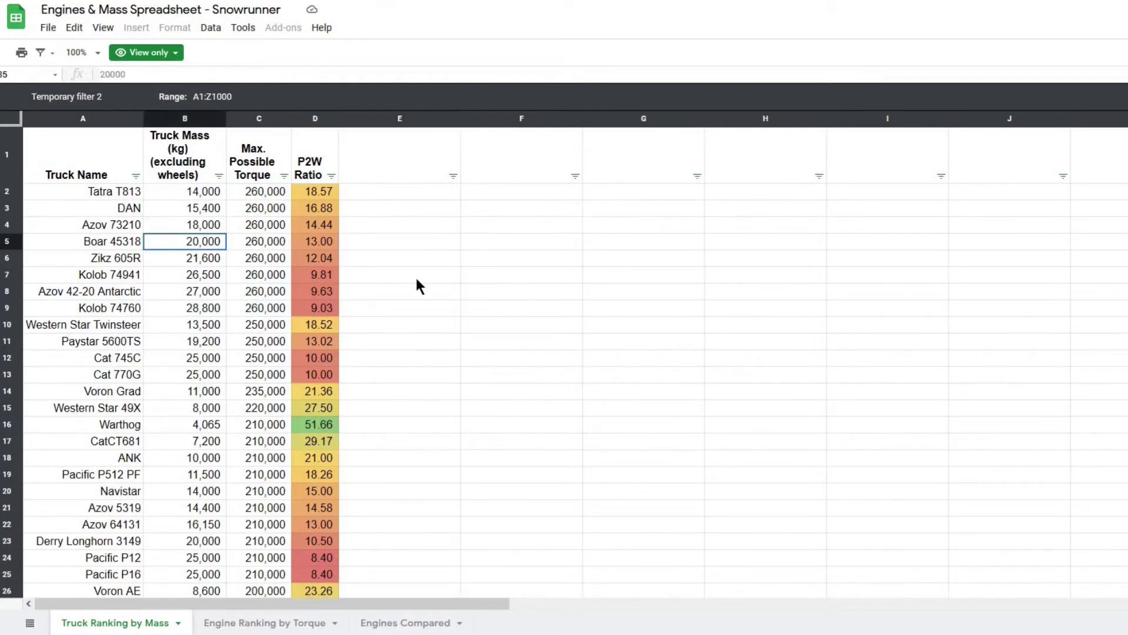
Review the sheet sorting options offered for the truck mass and truck name columns without applying any
{"action": "left_click", "coordinate": [210, 28]}
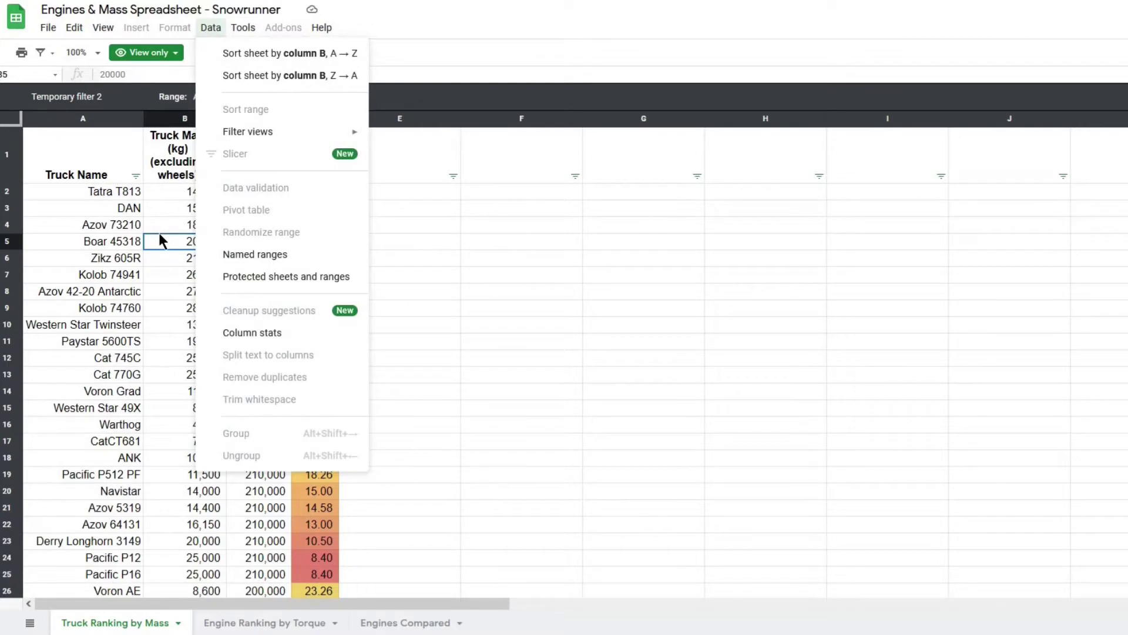
{"action": "left_click", "coordinate": [102, 242]}
{"action": "left_click", "coordinate": [210, 28]}
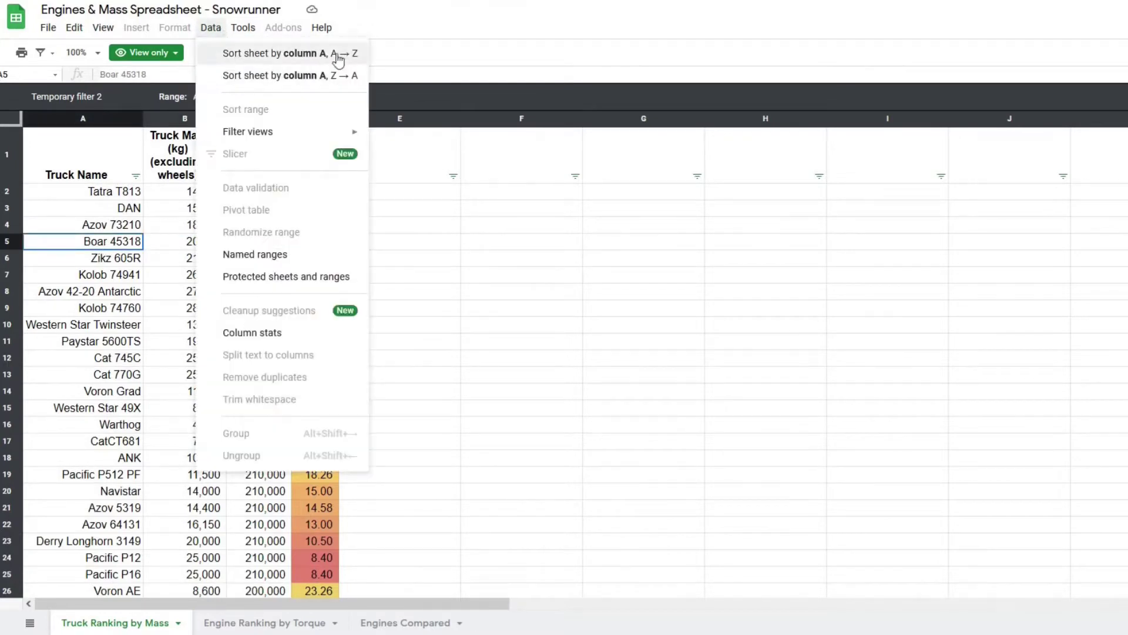
{"action": "left_click", "coordinate": [115, 119]}
{"action": "left_click", "coordinate": [210, 28]}
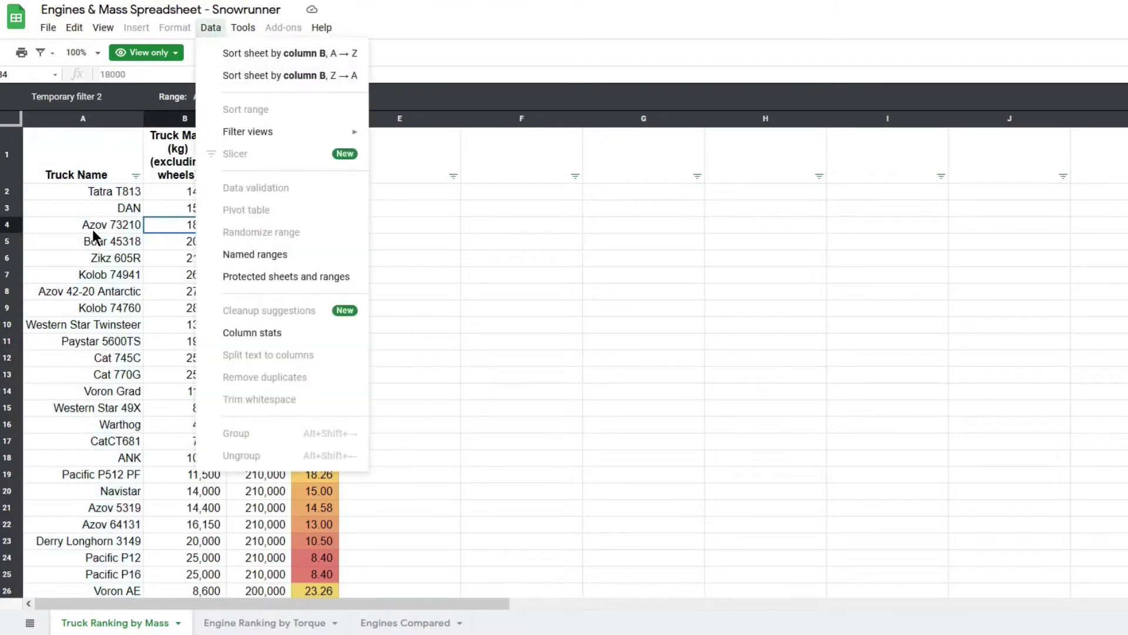
{"action": "left_click", "coordinate": [184, 258]}
Sort the truck ranking by the P2W Ratio column in descending order (Z → A)
{"action": "left_click", "coordinate": [312, 209]}
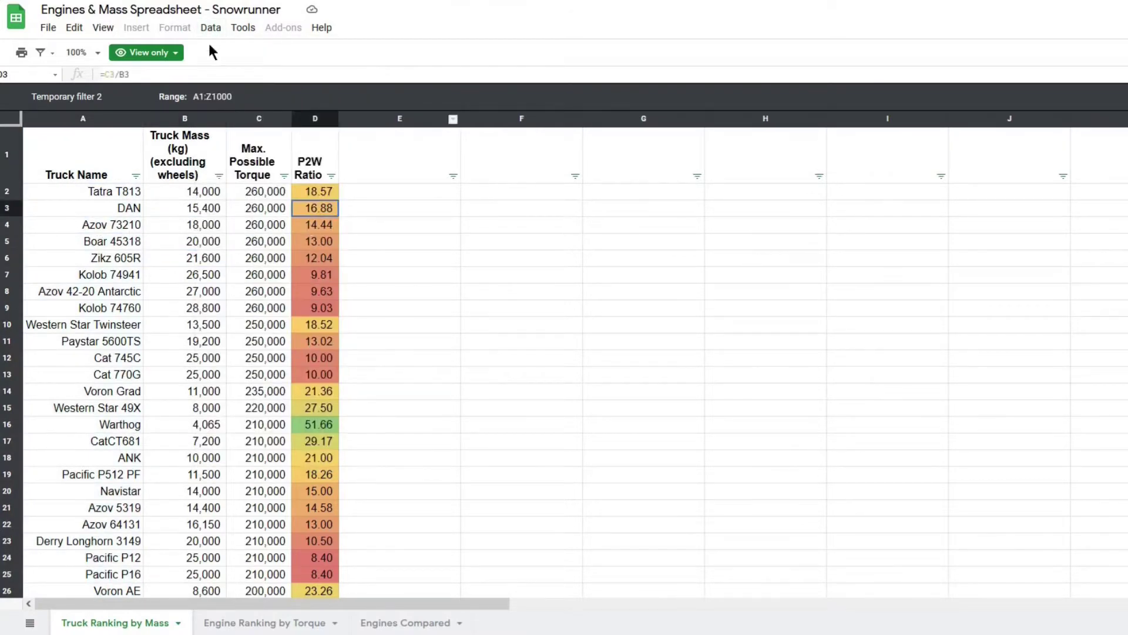
{"action": "left_click", "coordinate": [211, 28]}
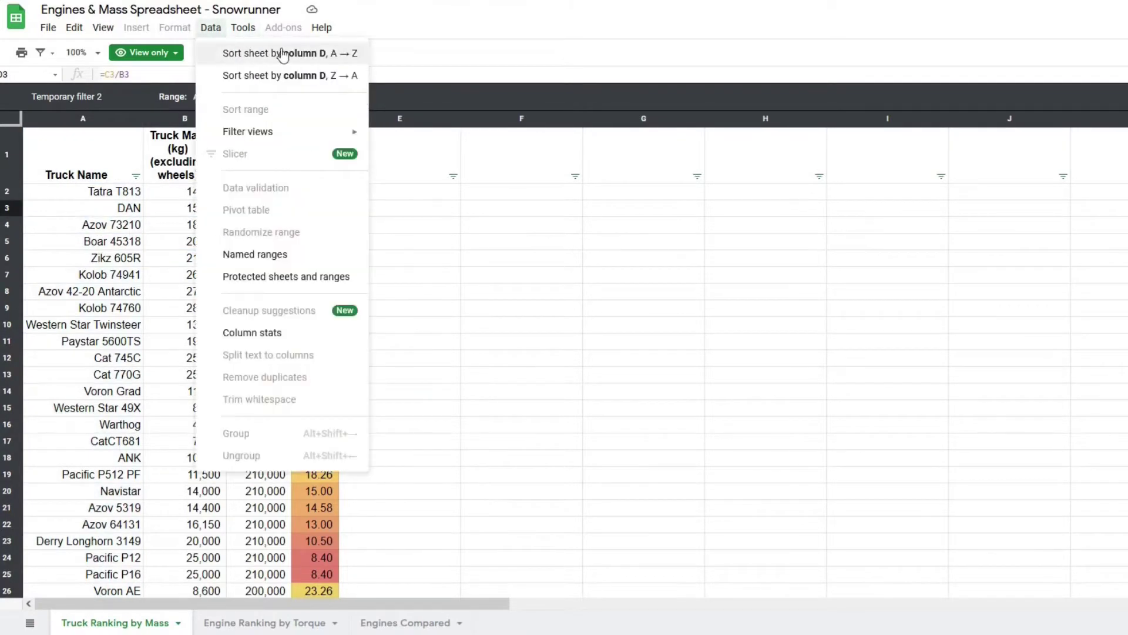
{"action": "left_click", "coordinate": [297, 77]}
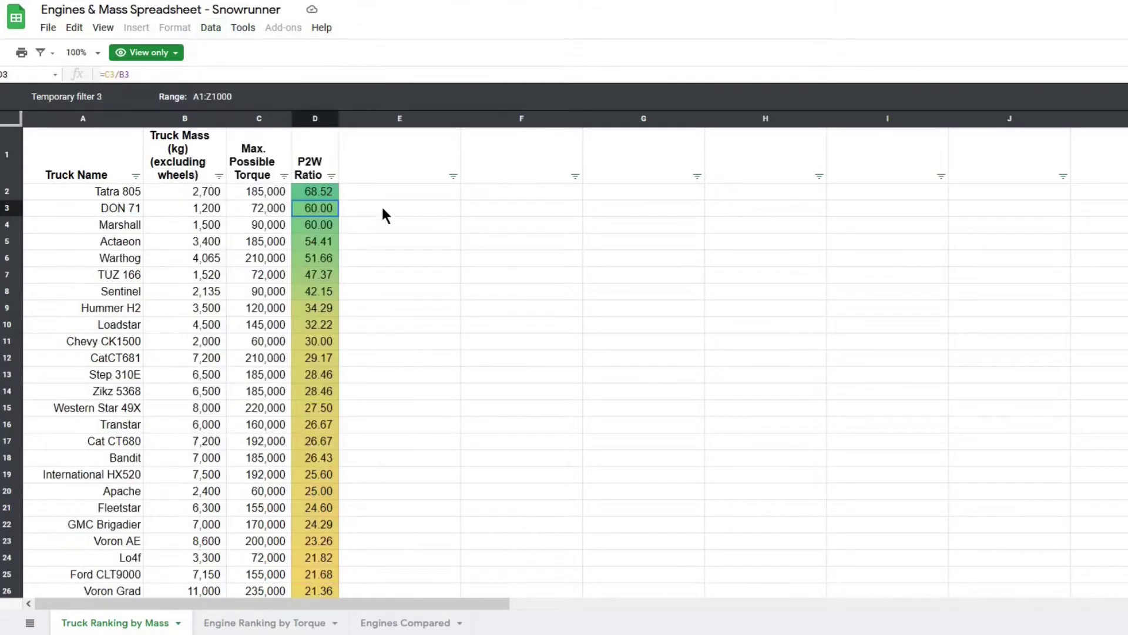
{"action": "left_click", "coordinate": [382, 198]}
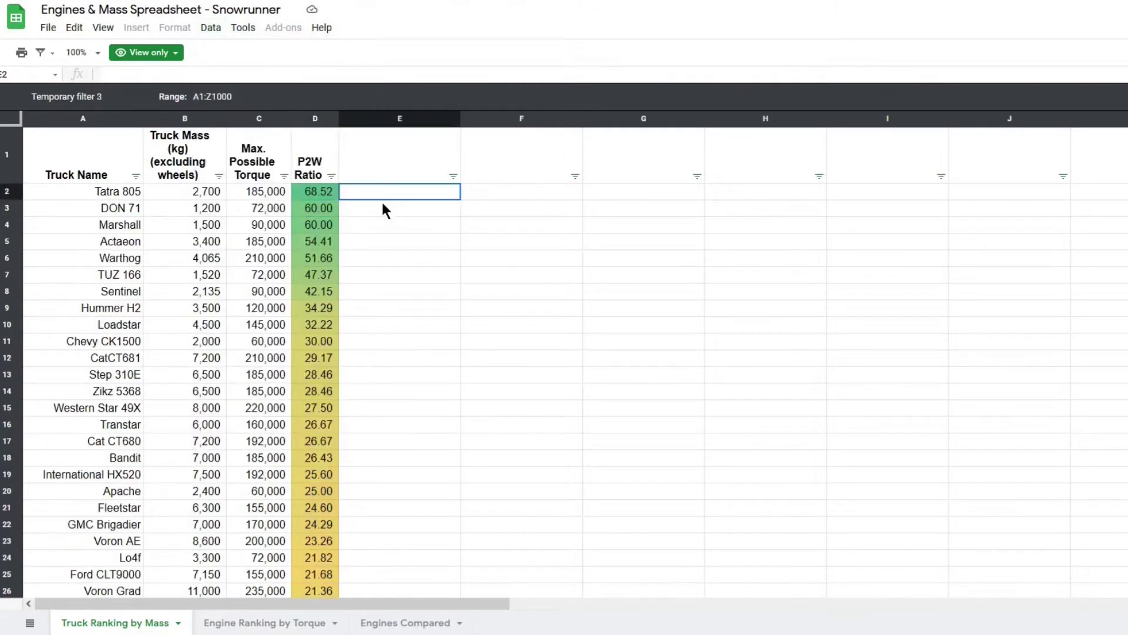
Examine the Tatra 805's mass, torque and P2W ratio across its row, and the Actaeon's P2W ratio
{"action": "left_click", "coordinate": [103, 193]}
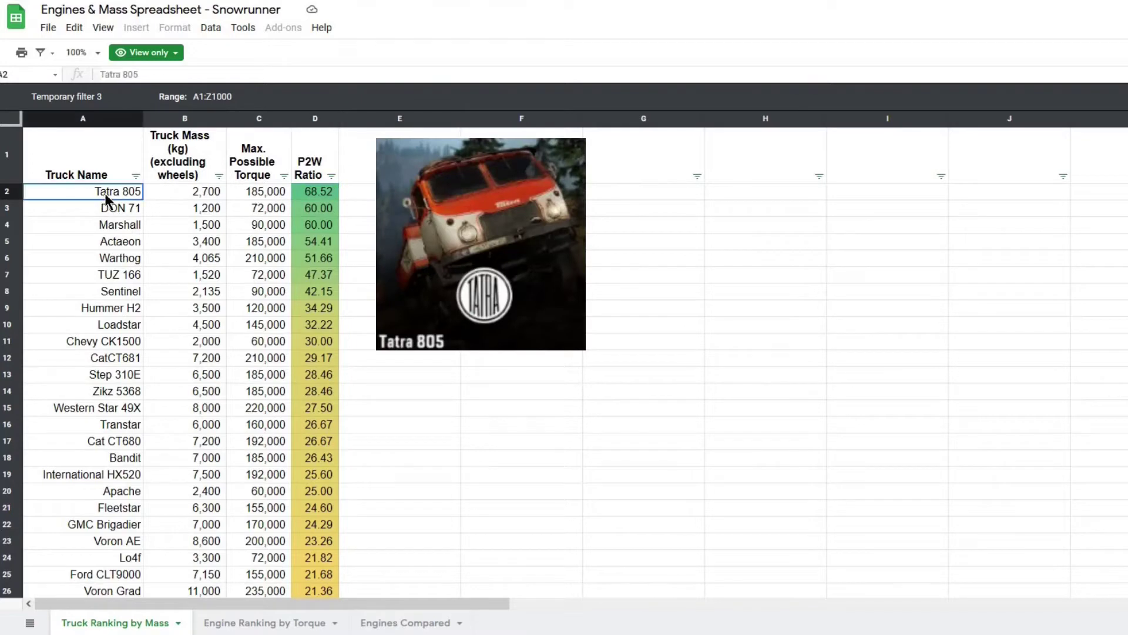
{"action": "key", "text": "Right"}
{"action": "key", "text": "Right"}
{"action": "key", "text": "Right"}
{"action": "key", "text": "Right"}
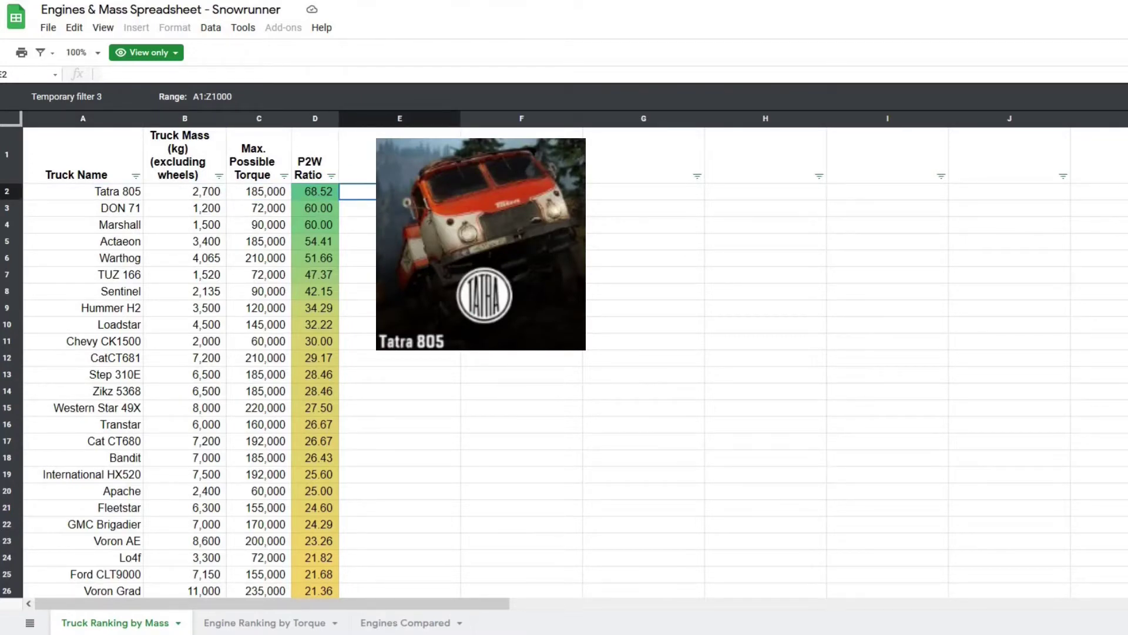
{"action": "left_click", "coordinate": [305, 245]}
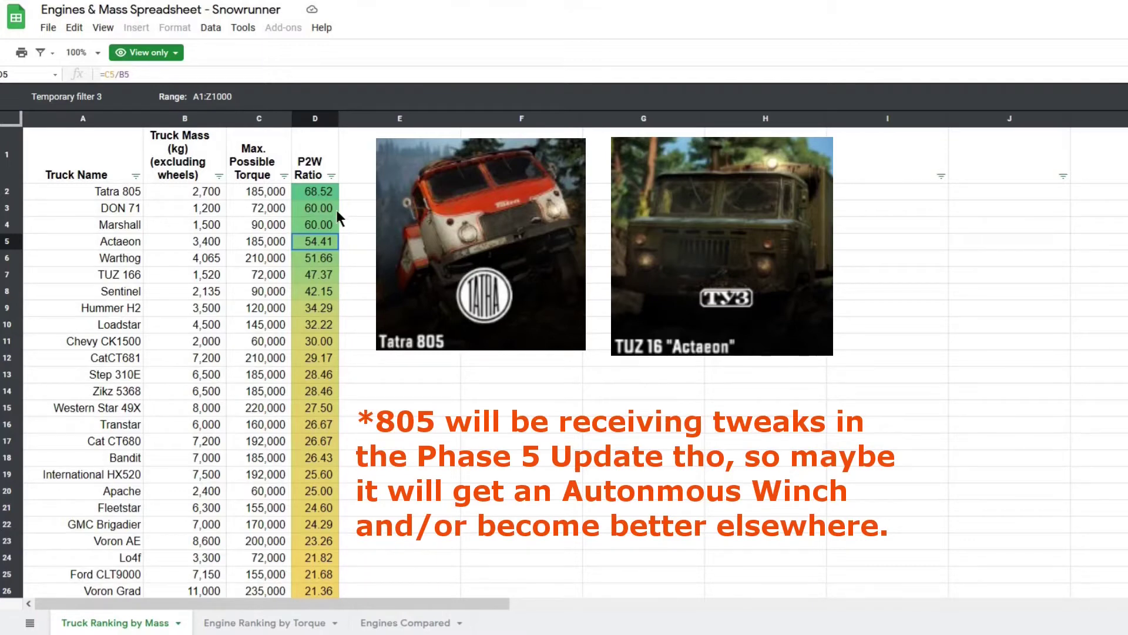
{"action": "left_click", "coordinate": [365, 243]}
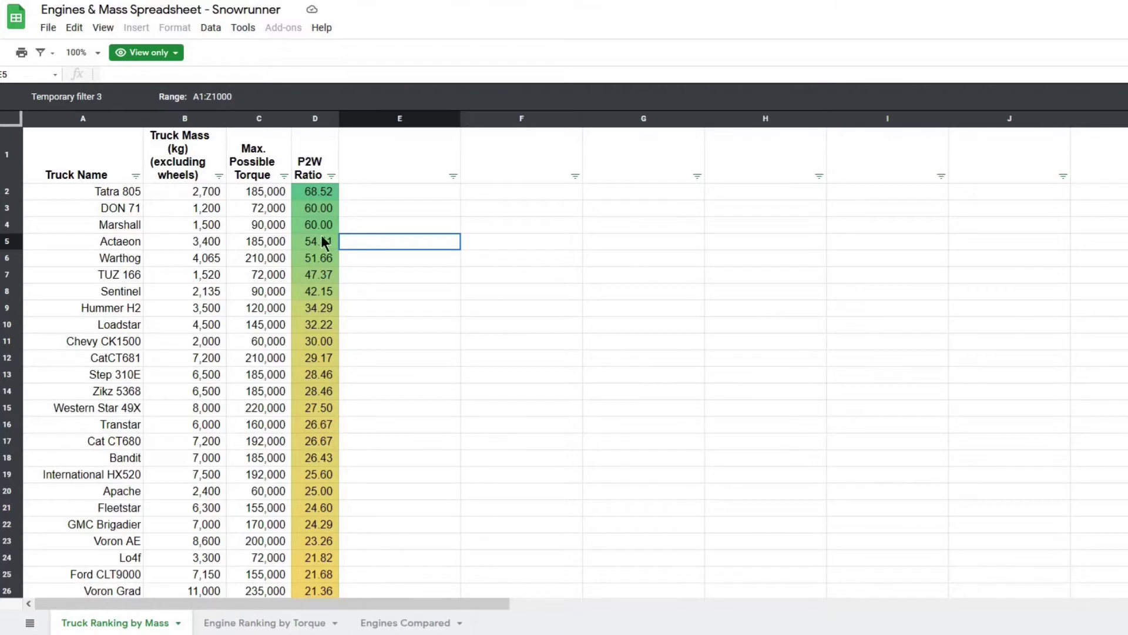
Compare the P2W ratios from Tatra 805 to Sentinel, checking the Warthog and TUZ 166 rows and the Sentinel's mass
{"action": "left_click", "coordinate": [332, 198]}
{"action": "left_click", "coordinate": [335, 291]}
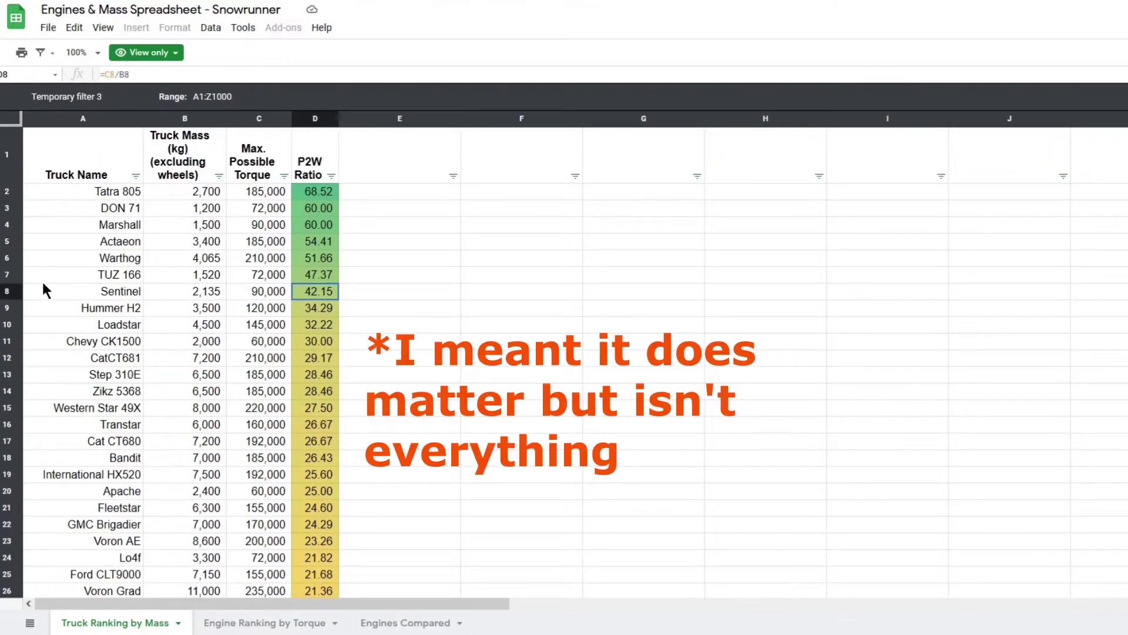
{"action": "left_click", "coordinate": [7, 257]}
{"action": "left_click", "coordinate": [7, 274]}
{"action": "left_click", "coordinate": [196, 293]}
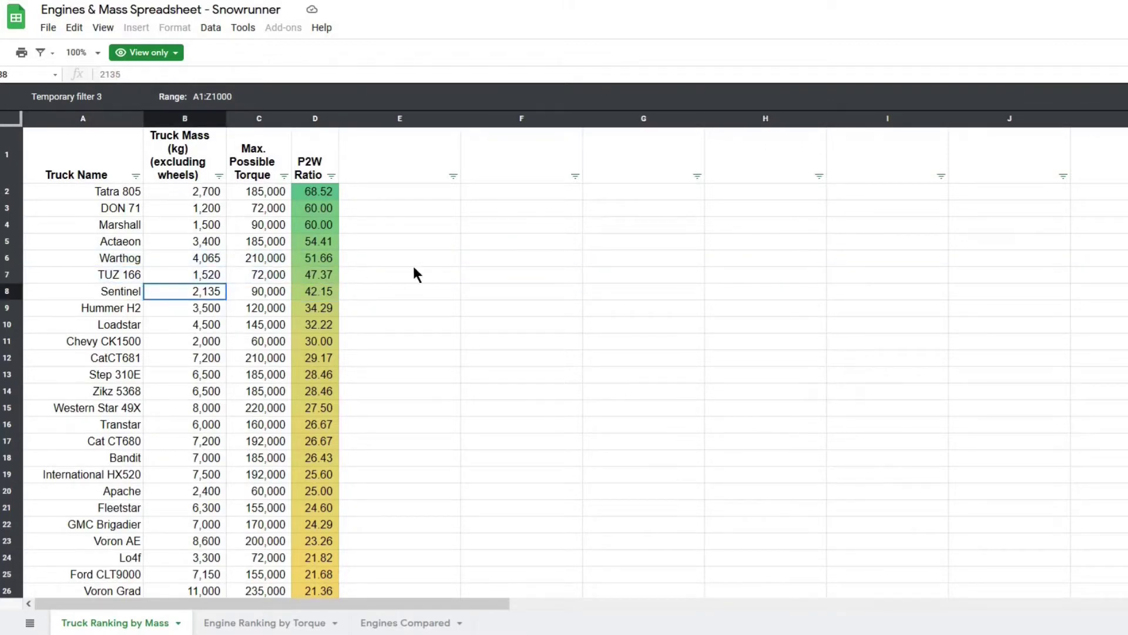
{"action": "left_click", "coordinate": [364, 280]}
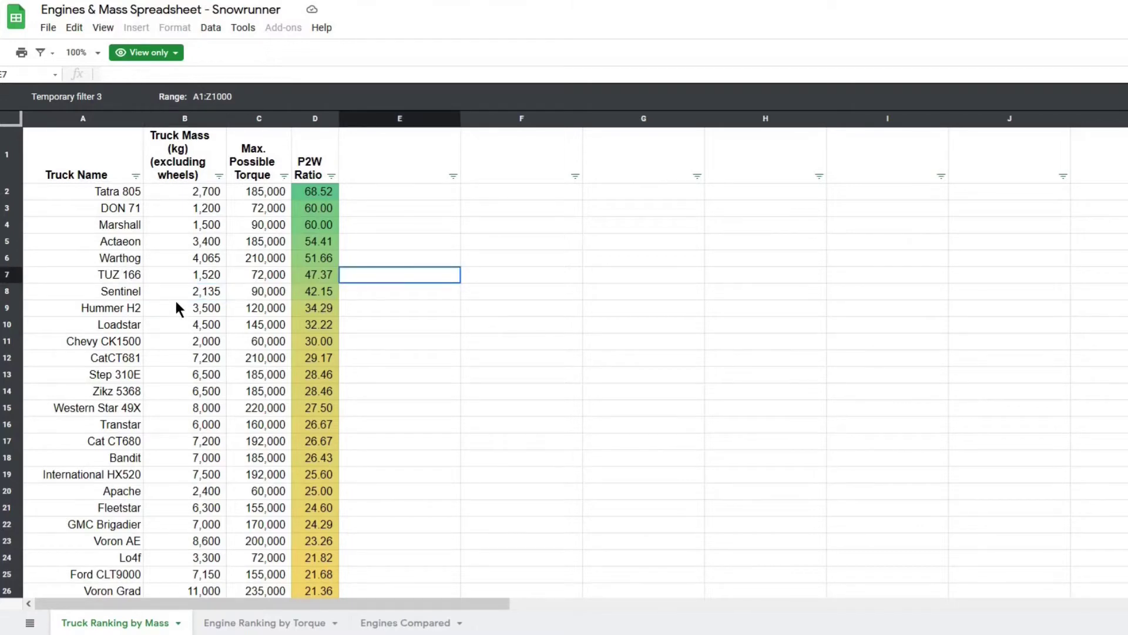
{"action": "left_click", "coordinate": [352, 308]}
Look through the entire P2W ranking, from the highest-ratio trucks down to the Derry Longhorn 4520
{"action": "scroll", "coordinate": [262, 287], "scroll_direction": "down", "scroll_amount": 2}
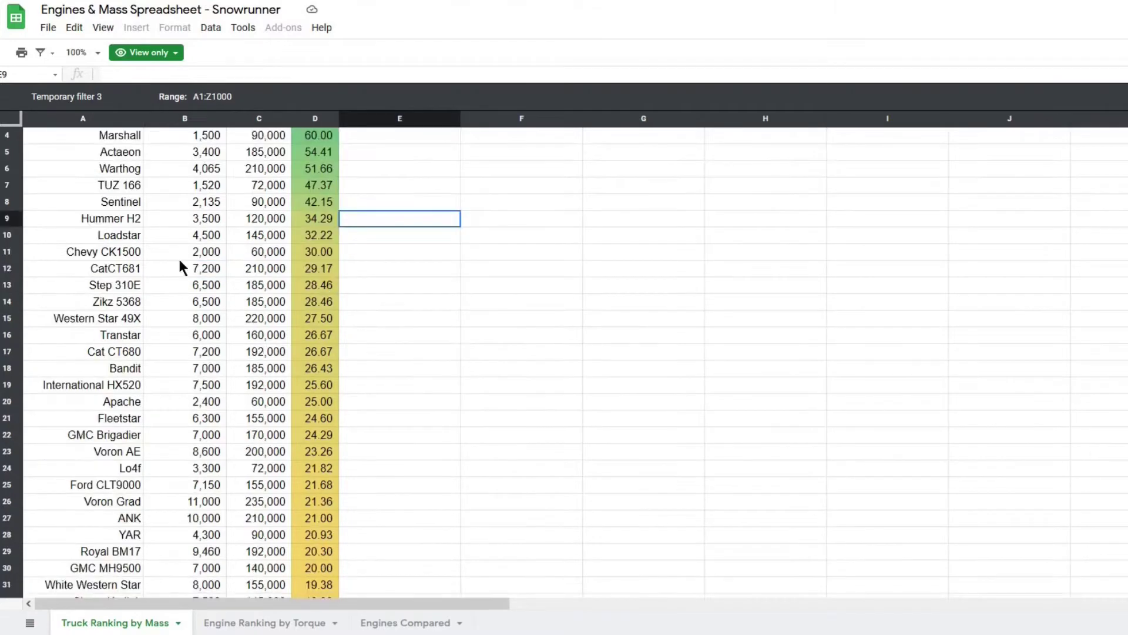
{"action": "scroll", "coordinate": [168, 309], "scroll_direction": "down", "scroll_amount": 4}
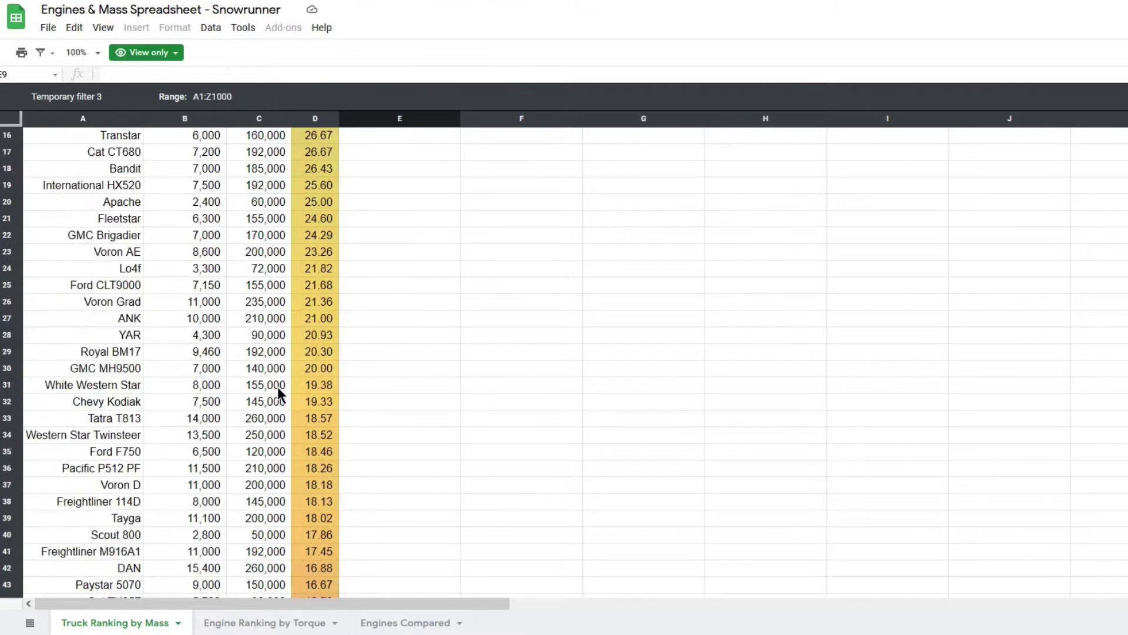
{"action": "scroll", "coordinate": [277, 387], "scroll_direction": "down", "scroll_amount": 6}
{"action": "scroll", "coordinate": [278, 387], "scroll_direction": "up", "scroll_amount": 11}
{"action": "left_click", "coordinate": [644, 407]}
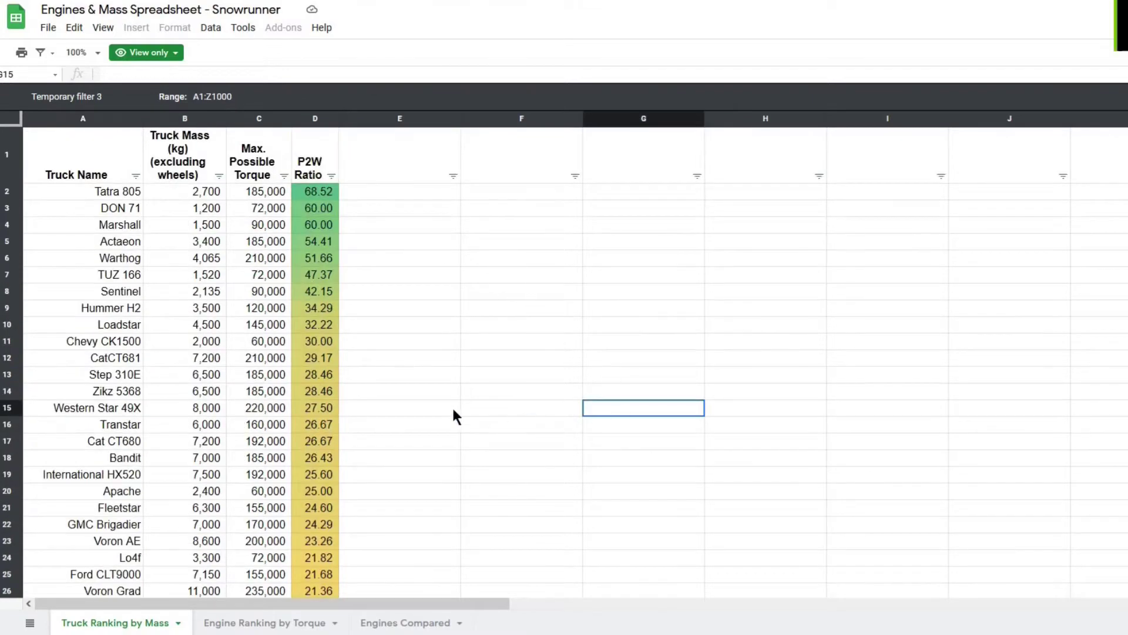
{"action": "scroll", "coordinate": [453, 410], "scroll_direction": "down", "scroll_amount": 13}
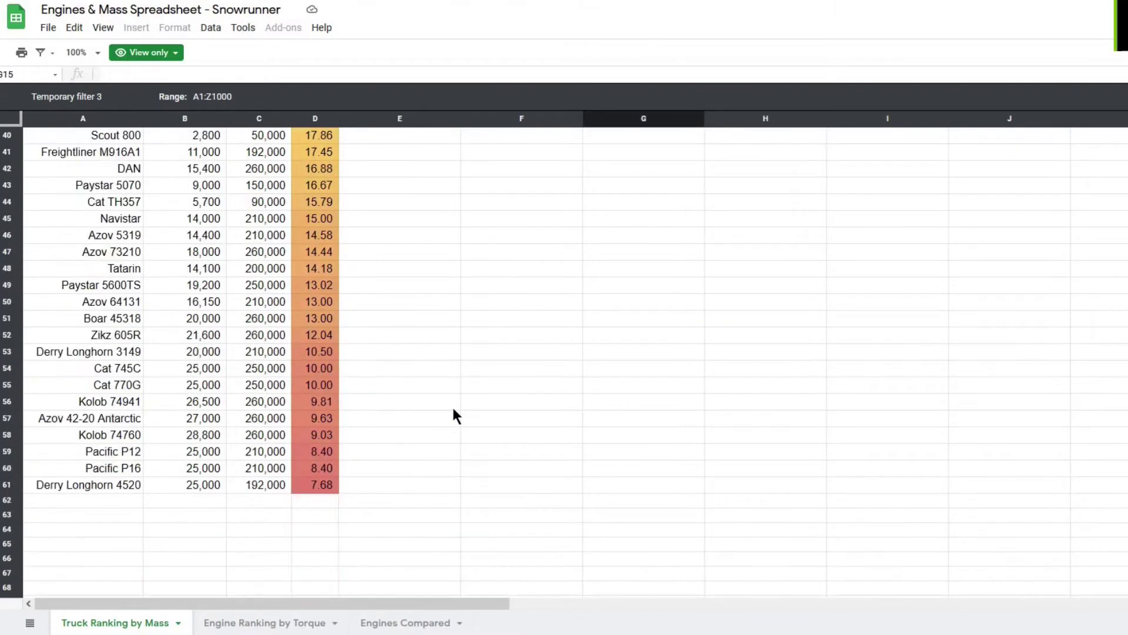
Examine the low P2W-ratio trucks, checking the Zikz 605R and Cat 745C rows, Azov 64131's torque and Cat 770G's ratio
{"action": "left_click", "coordinate": [11, 336]}
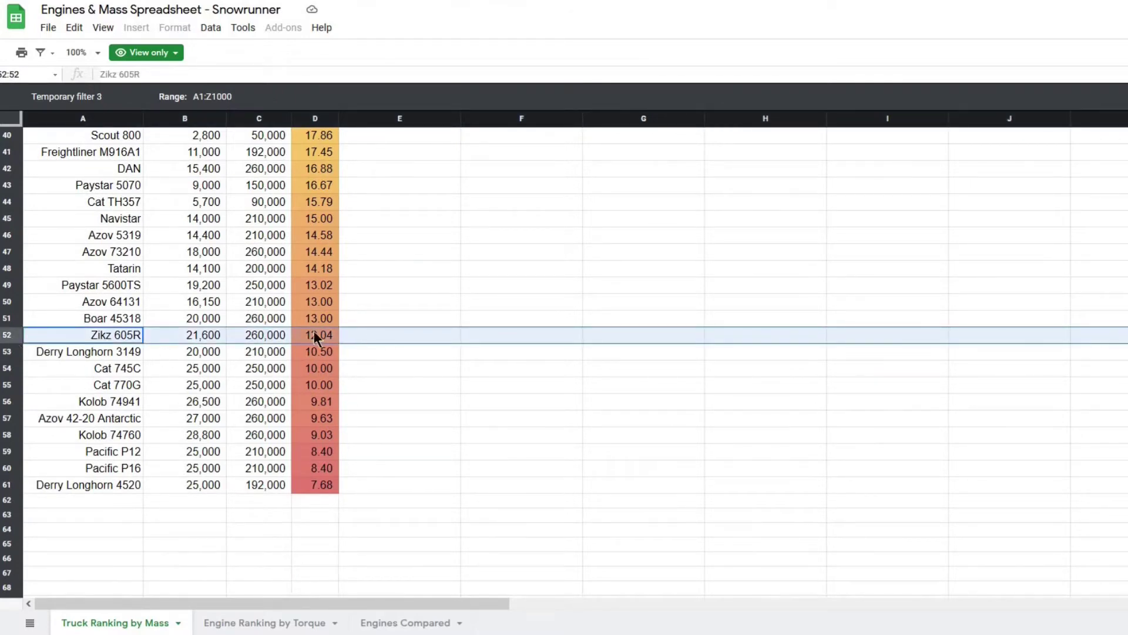
{"action": "left_click", "coordinate": [400, 411]}
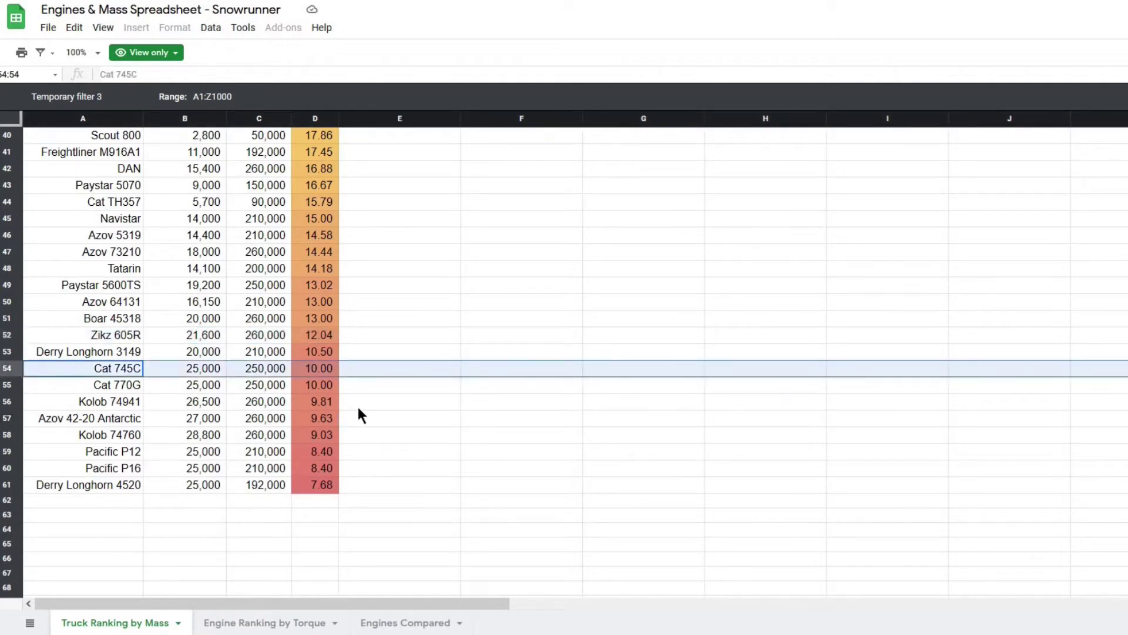
{"action": "left_click", "coordinate": [414, 410]}
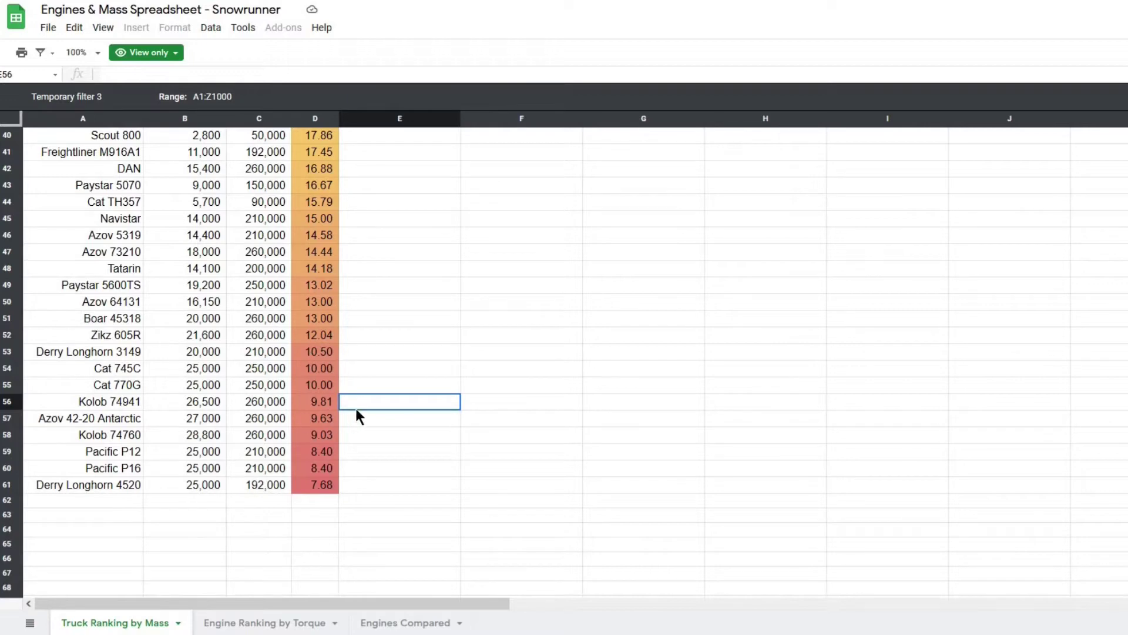
{"action": "left_click", "coordinate": [281, 308]}
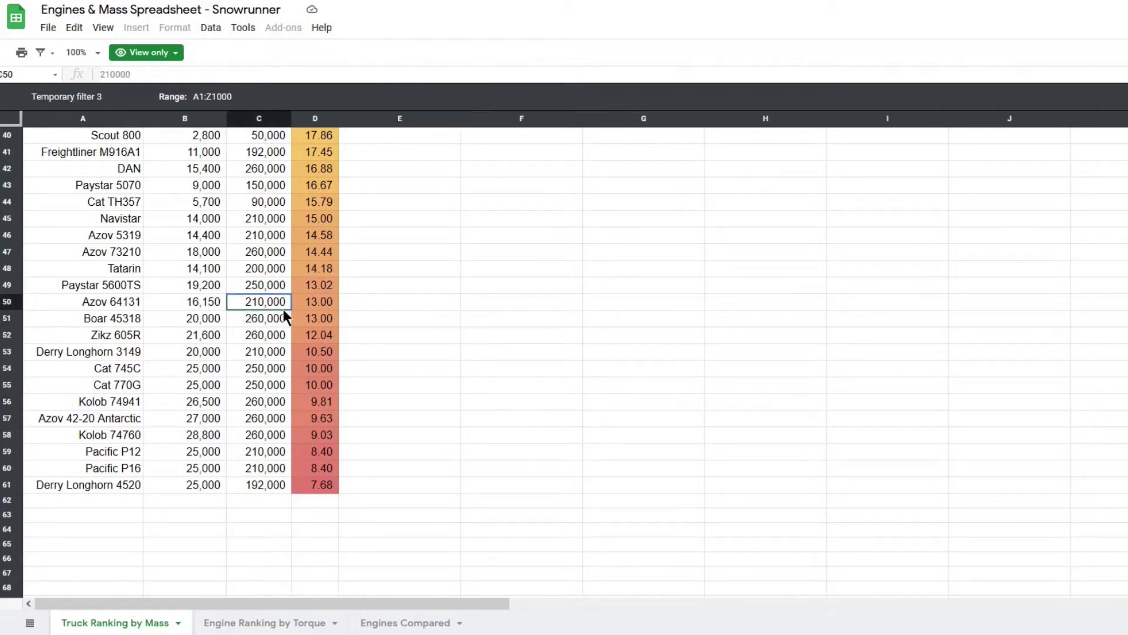
{"action": "left_click", "coordinate": [327, 388]}
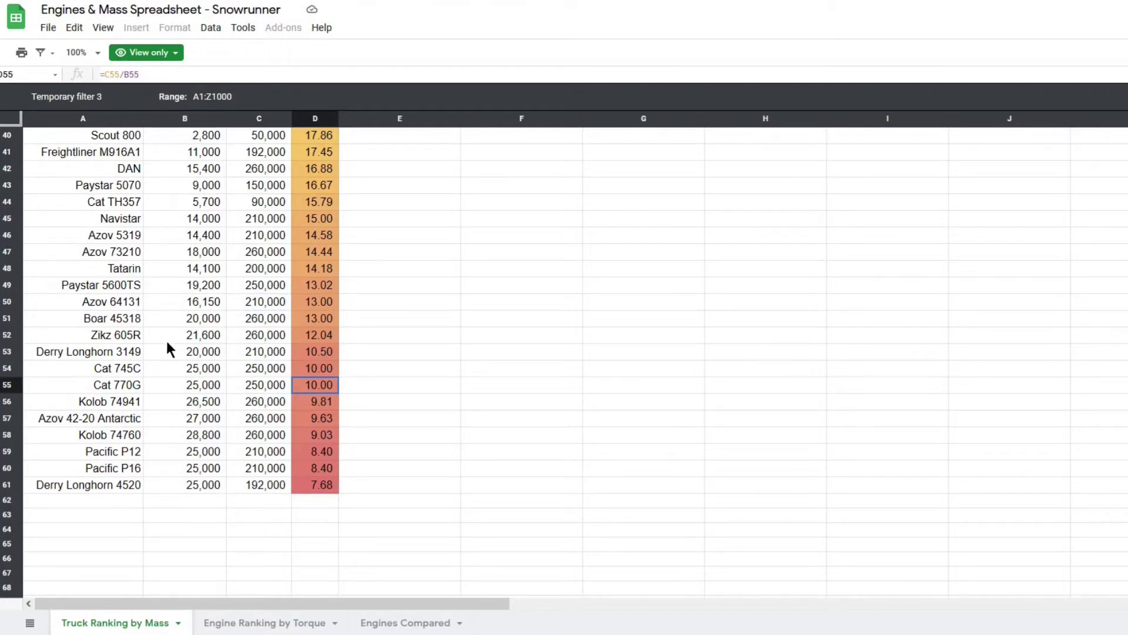
{"action": "left_click", "coordinate": [156, 374]}
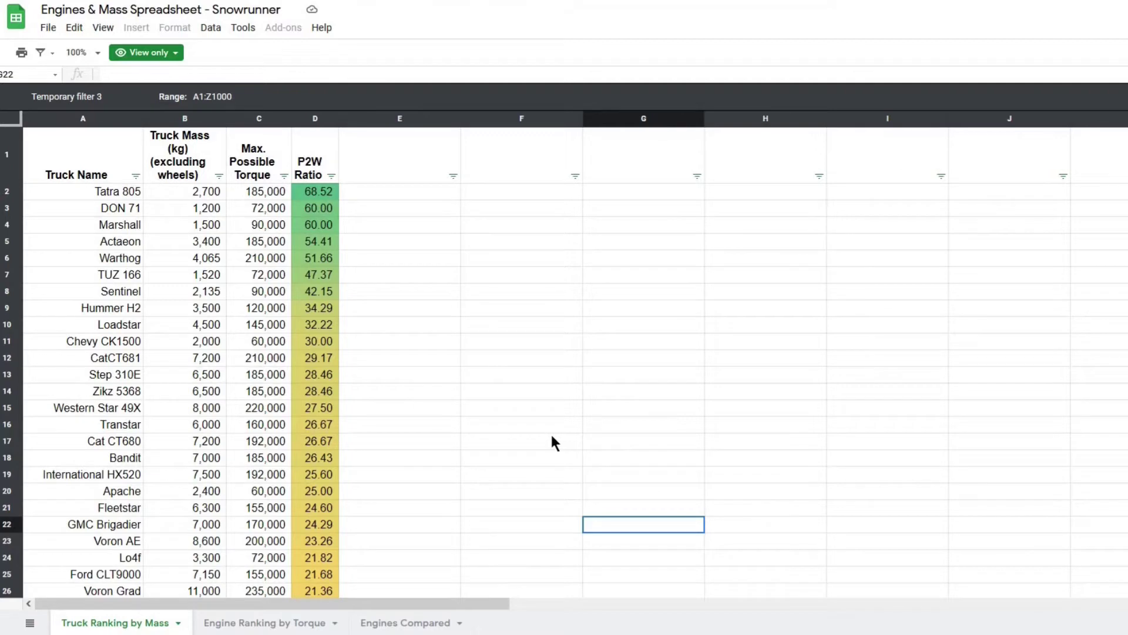
Compare the lowest-ranked trucks' mass, torque and P2W ratio, from Pacific P12 to Derry Longhorn 4520 and from Kolob 74941 to Kolob 74760
{"action": "left_click", "coordinate": [477, 458]}
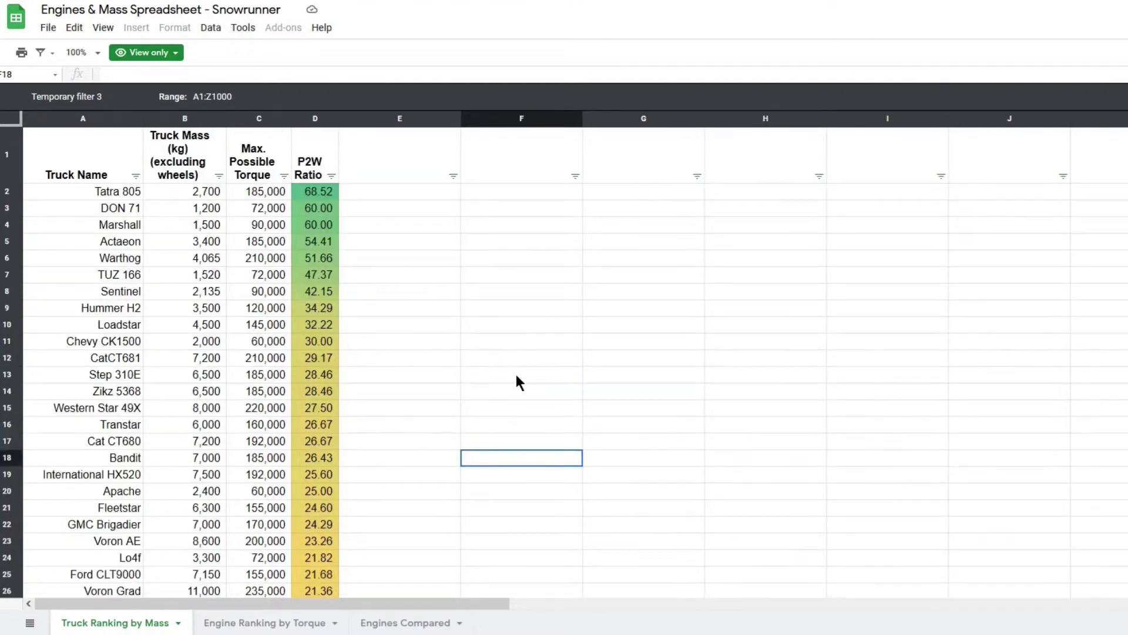
{"action": "scroll", "coordinate": [516, 375], "scroll_direction": "down", "scroll_amount": 15}
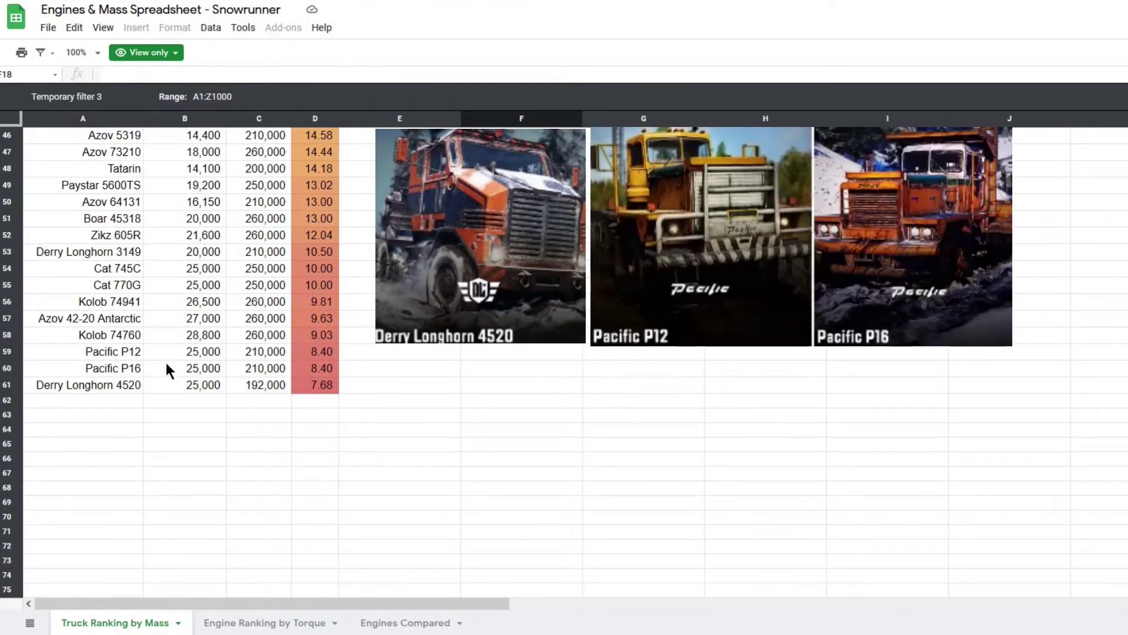
{"action": "left_click_drag", "start_coordinate": [117, 355], "coordinate": [319, 383]}
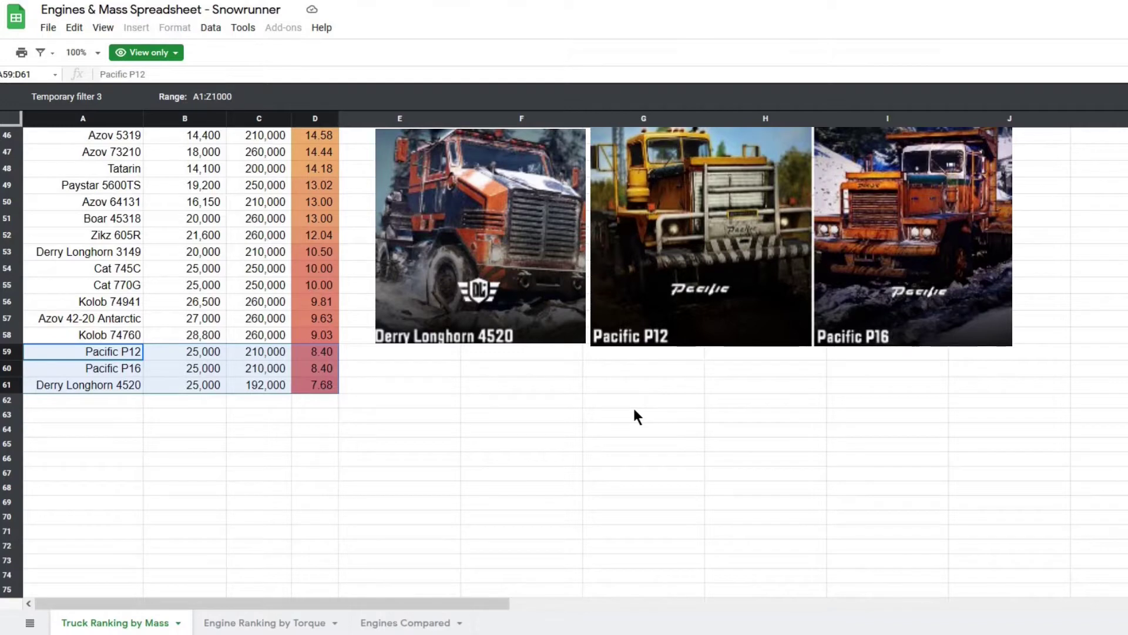
{"action": "scroll", "coordinate": [633, 407], "scroll_direction": "up", "scroll_amount": 2}
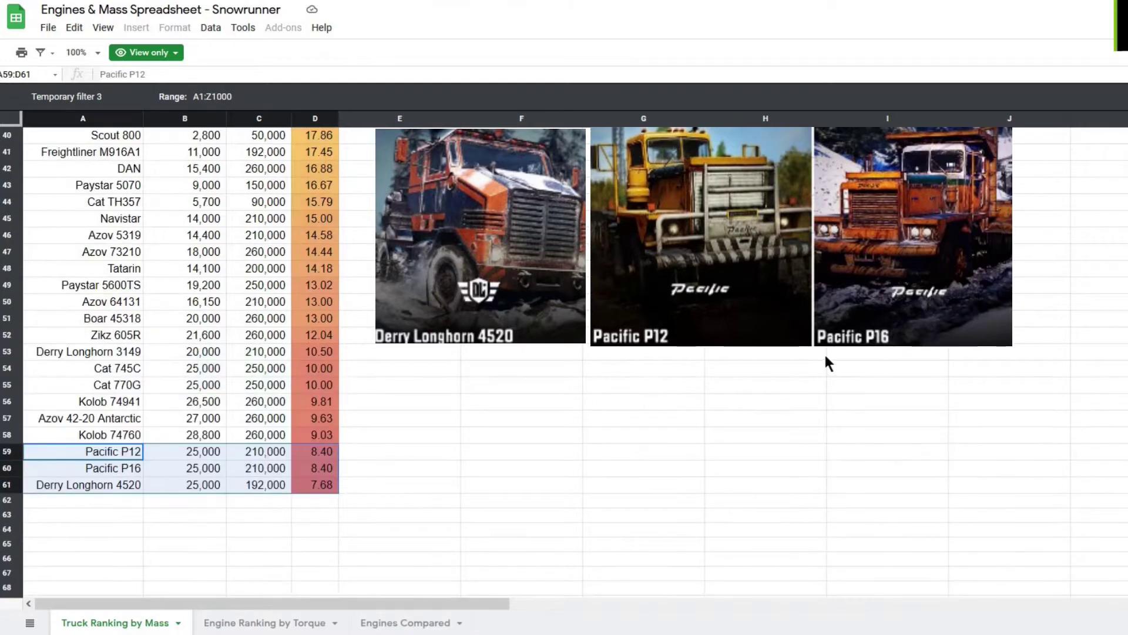
{"action": "left_click", "coordinate": [94, 404]}
{"action": "left_click_drag", "start_coordinate": [94, 405], "coordinate": [317, 434]}
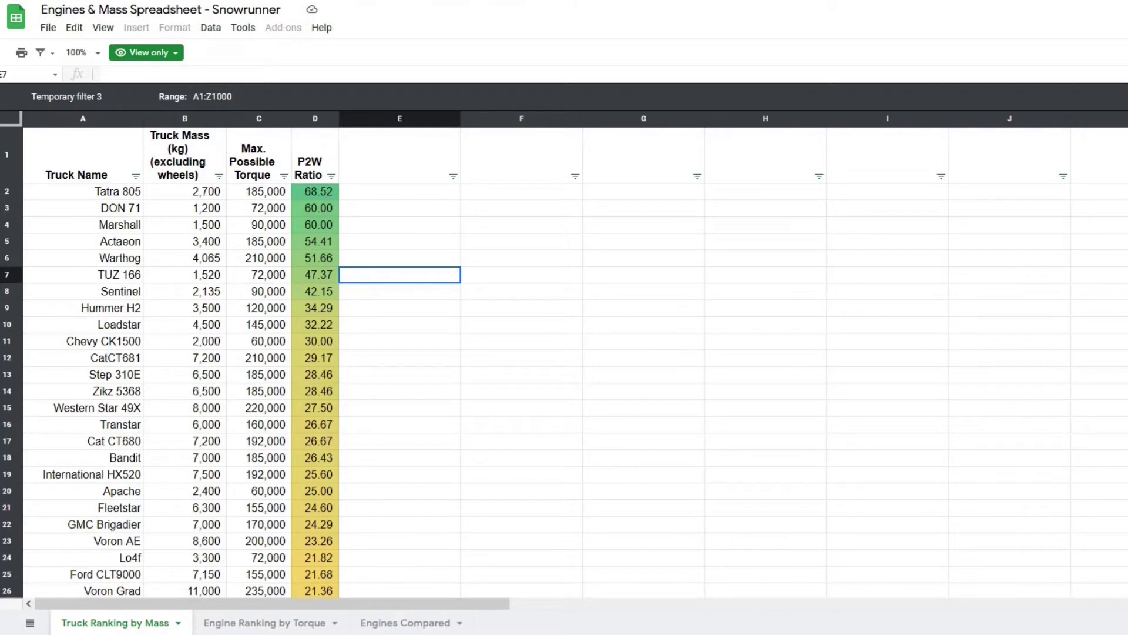
Close the temporary filter view and review the mass-ordered trucks from GMC Brigadier to Freightliner 114SD
{"action": "left_click", "coordinate": [1115, 97]}
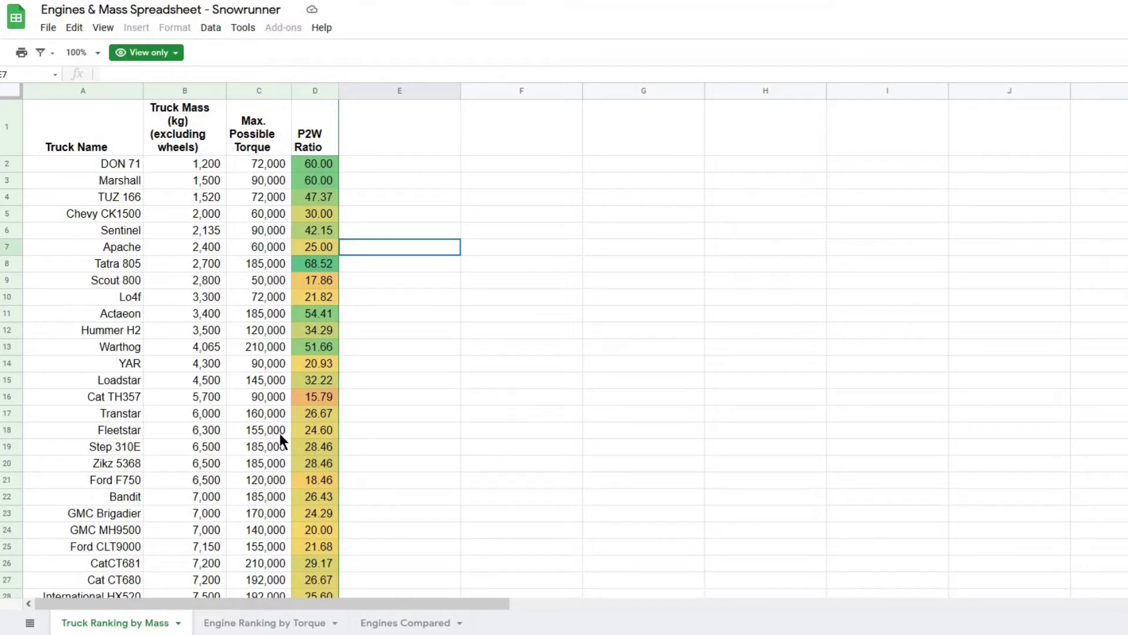
{"action": "key", "text": "Page_Down"}
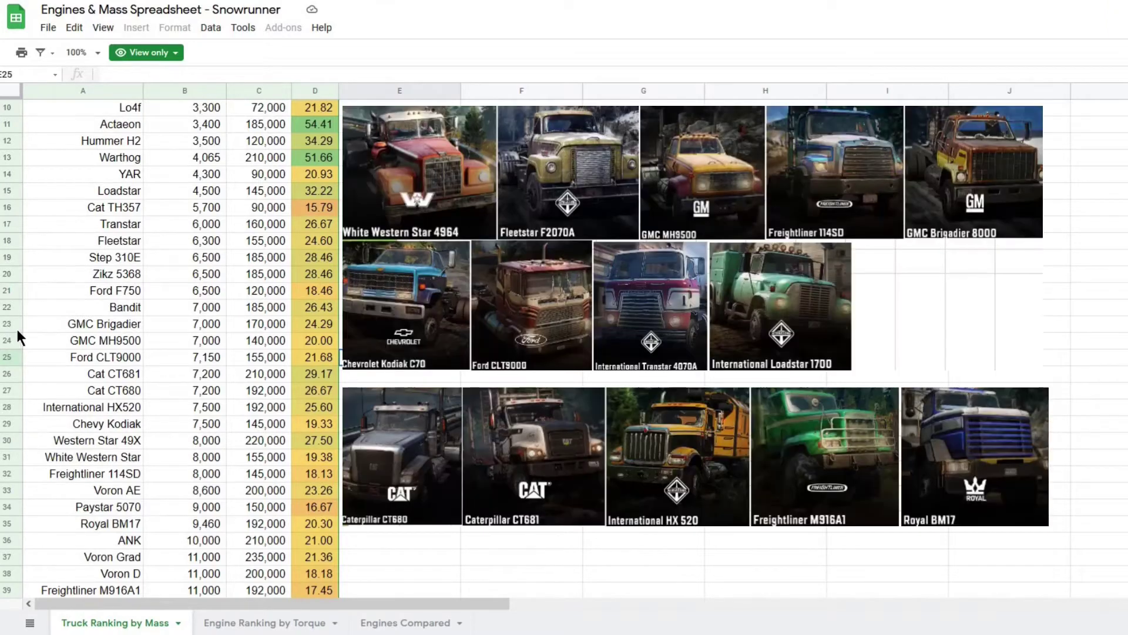
{"action": "left_click_drag", "start_coordinate": [12, 326], "coordinate": [12, 473]}
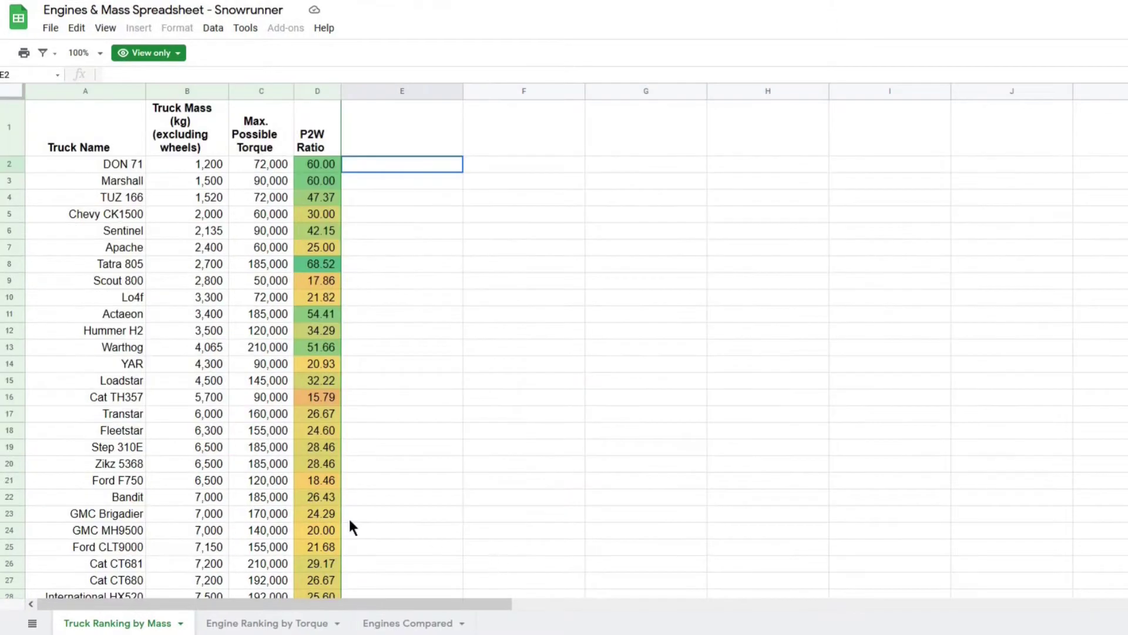
Open the Engine Ranking by Torque sheet and look over its engine list
{"action": "left_click", "coordinate": [283, 625]}
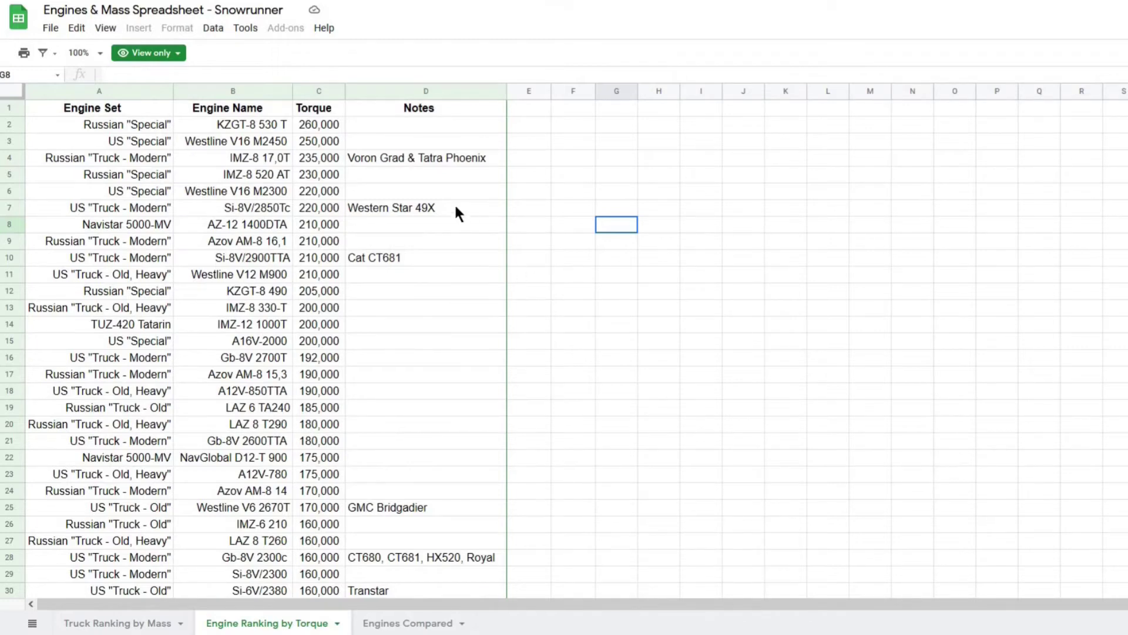
{"action": "key", "text": "Left"}
{"action": "key", "text": "Left"}
{"action": "key", "text": "Down"}
{"action": "key", "text": "Down"}
{"action": "key", "text": "Down"}
{"action": "key", "text": "Down"}
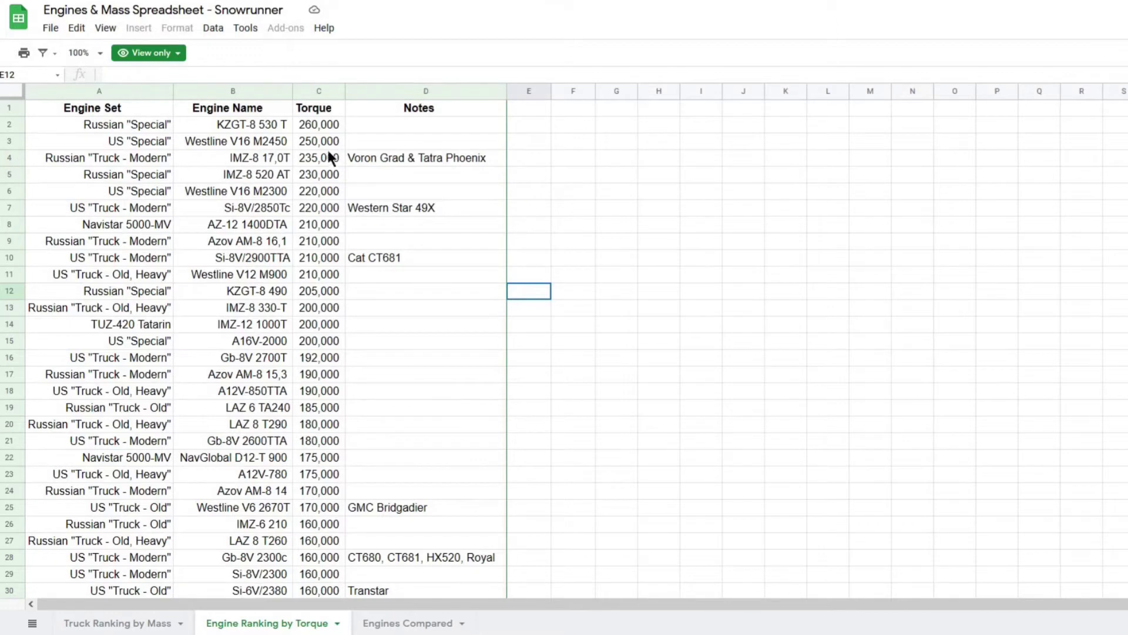
Examine the three highest-torque engines, KZGT-8 530 T, Westline V16 M2450 and IMZ-8 17,0T, including the latter's truck note
{"action": "left_click", "coordinate": [272, 128]}
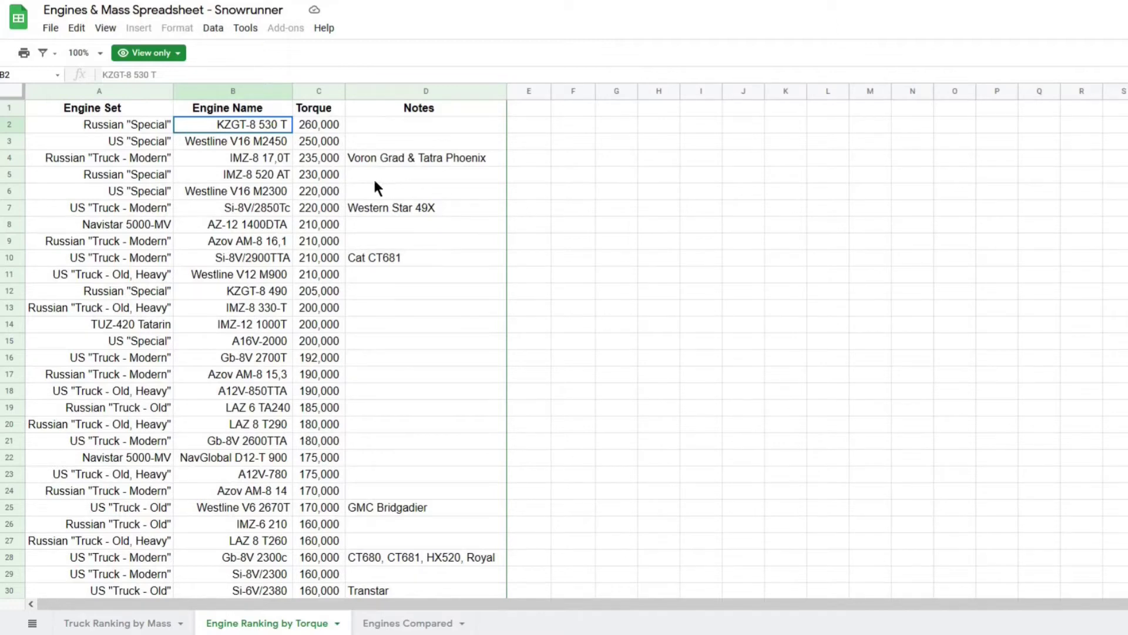
{"action": "left_click", "coordinate": [270, 143]}
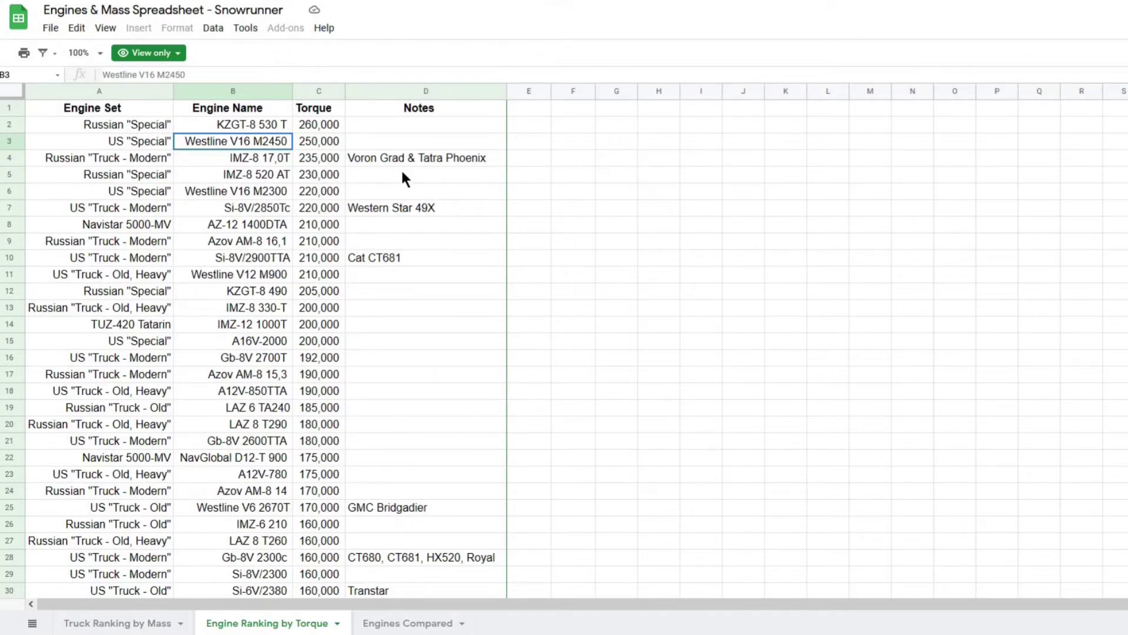
{"action": "left_click", "coordinate": [260, 163]}
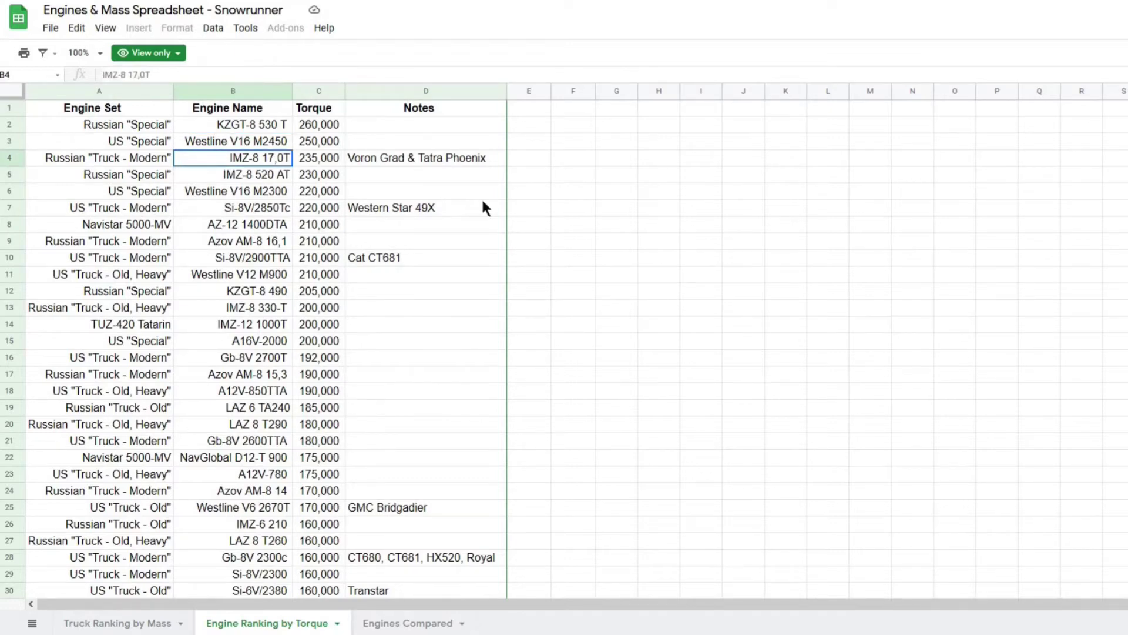
{"action": "left_click", "coordinate": [488, 160]}
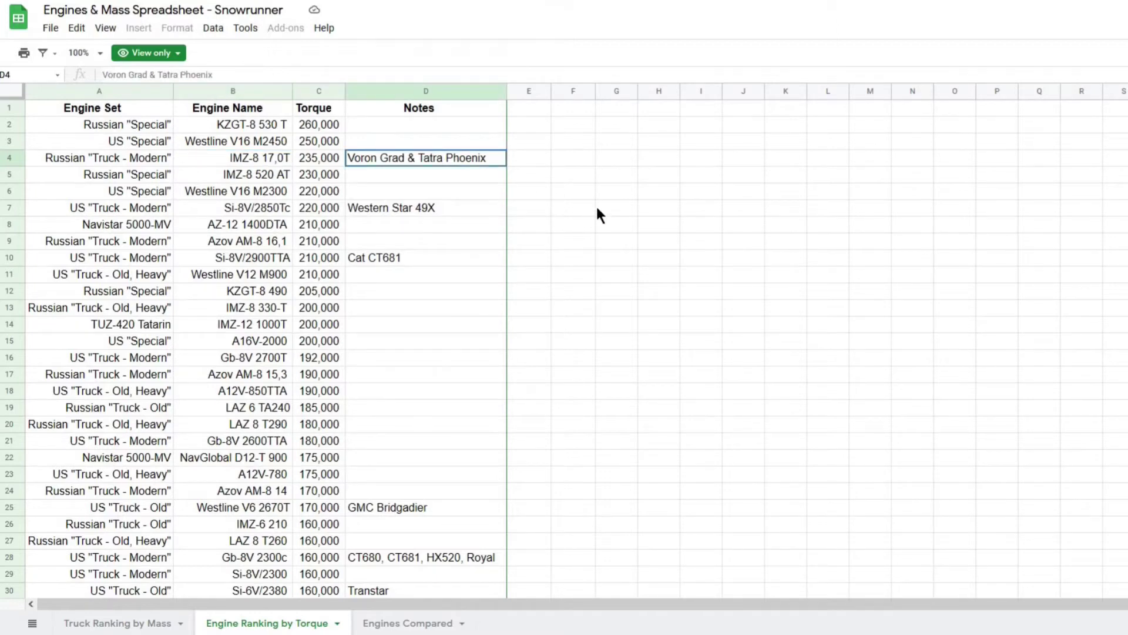
{"action": "left_click", "coordinate": [573, 540]}
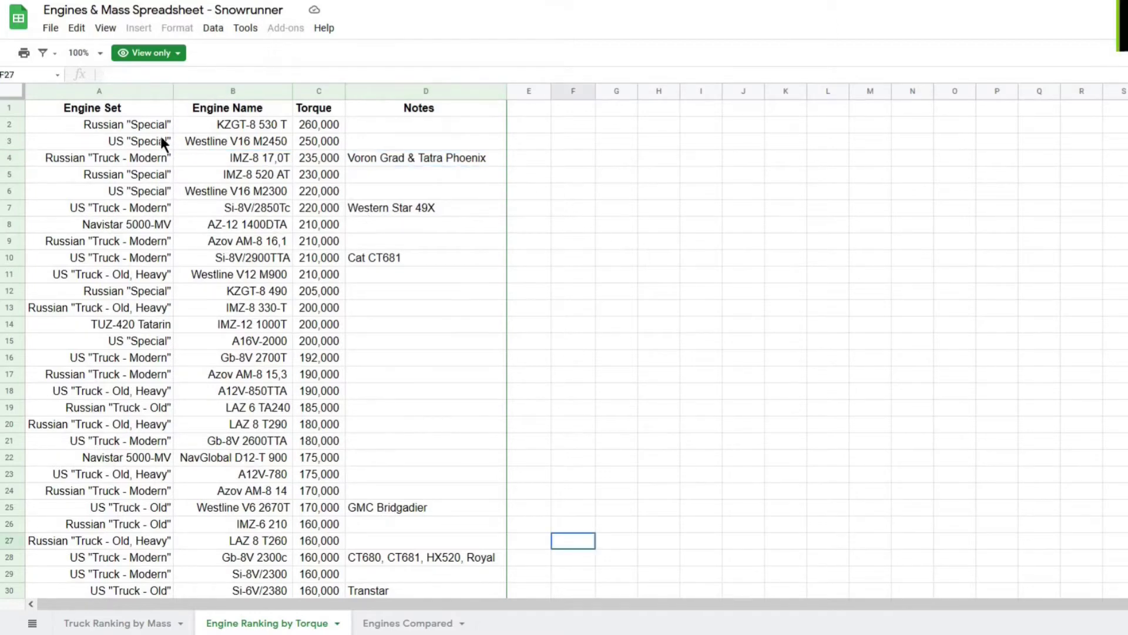
Review the Engine Set column, checking the Azov AM-8 16,1 engine and the US "Truck - Modern" set in row 10
{"action": "left_click", "coordinate": [128, 93]}
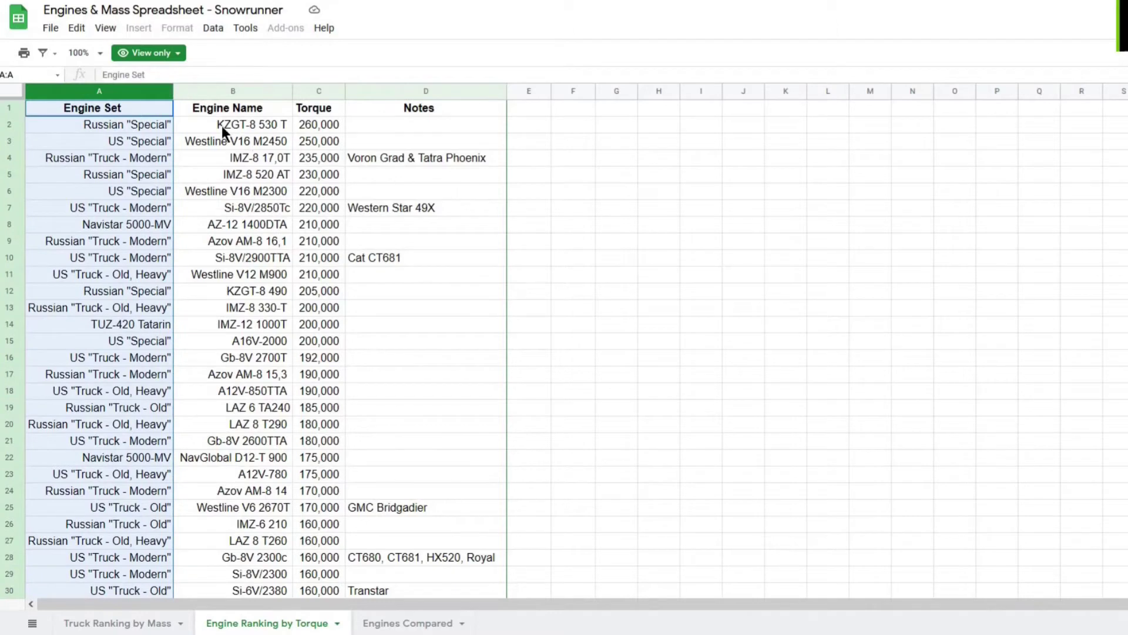
{"action": "left_click", "coordinate": [284, 242]}
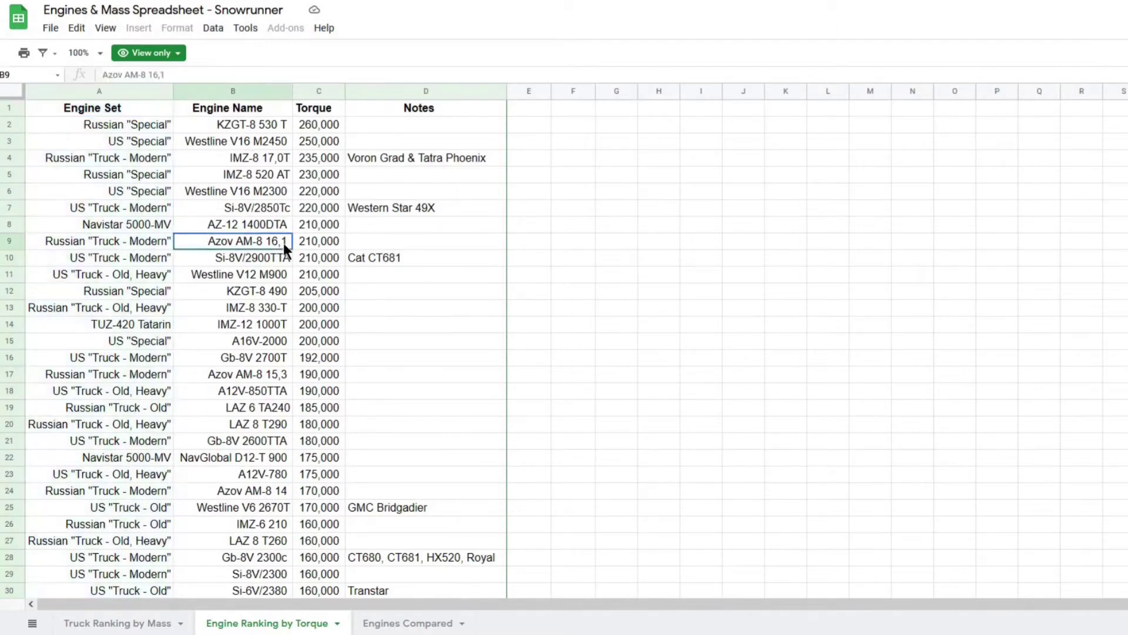
{"action": "left_click", "coordinate": [114, 257]}
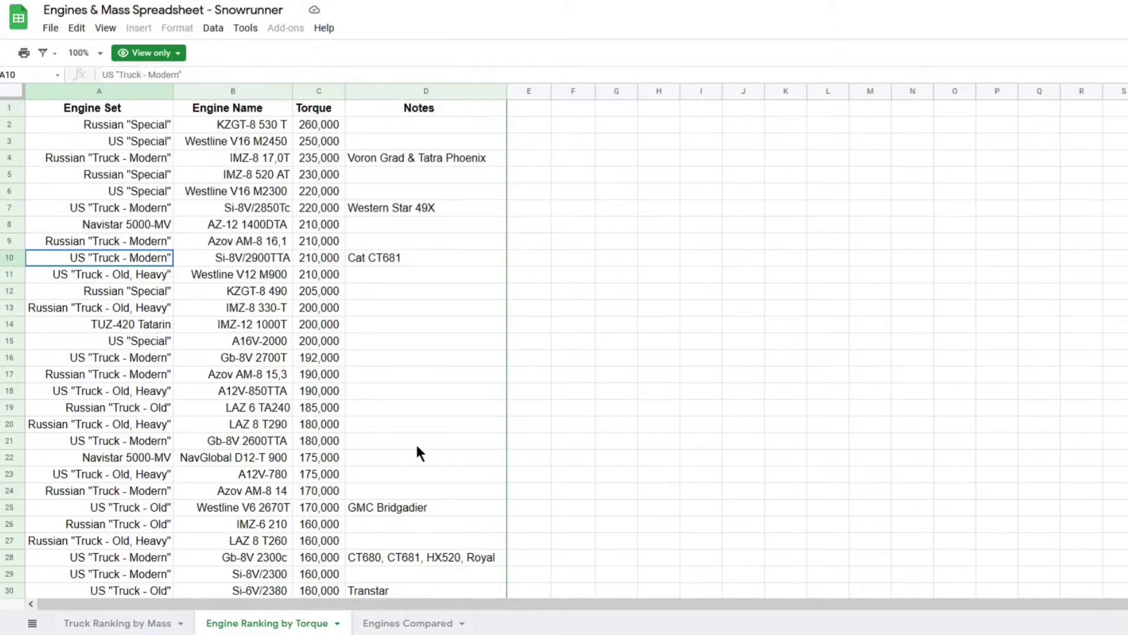
Switch to the engines folder in the initial.pak archive and check the Torque value in e_us_scout_old_ck1500.xml
{"action": "key", "text": "alt+Tab"}
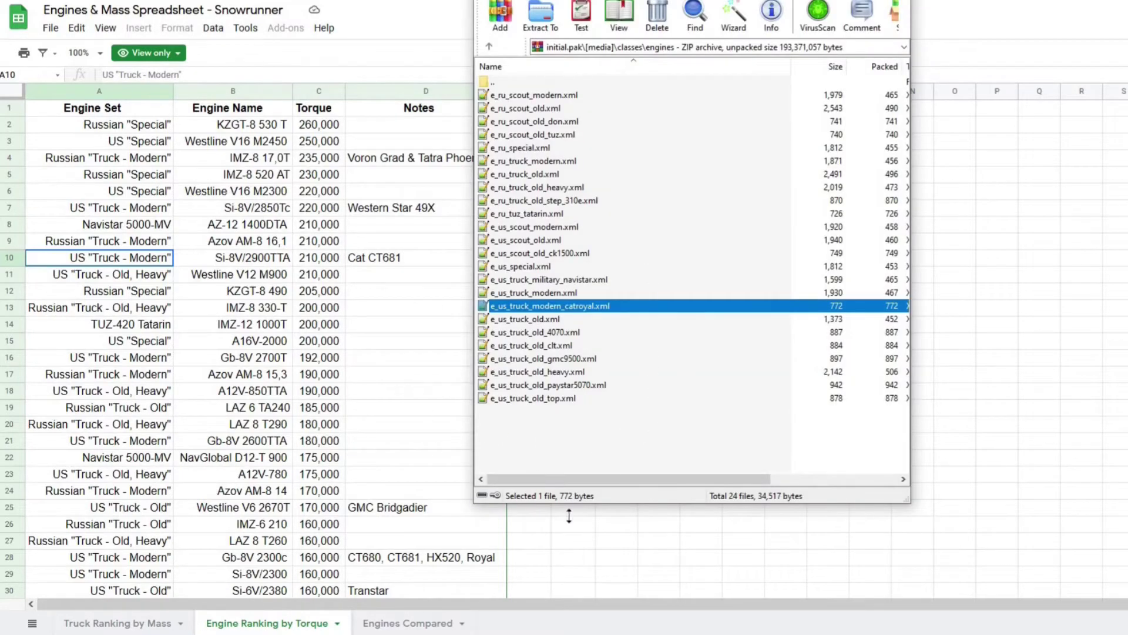
{"action": "key", "text": "alt+Tab"}
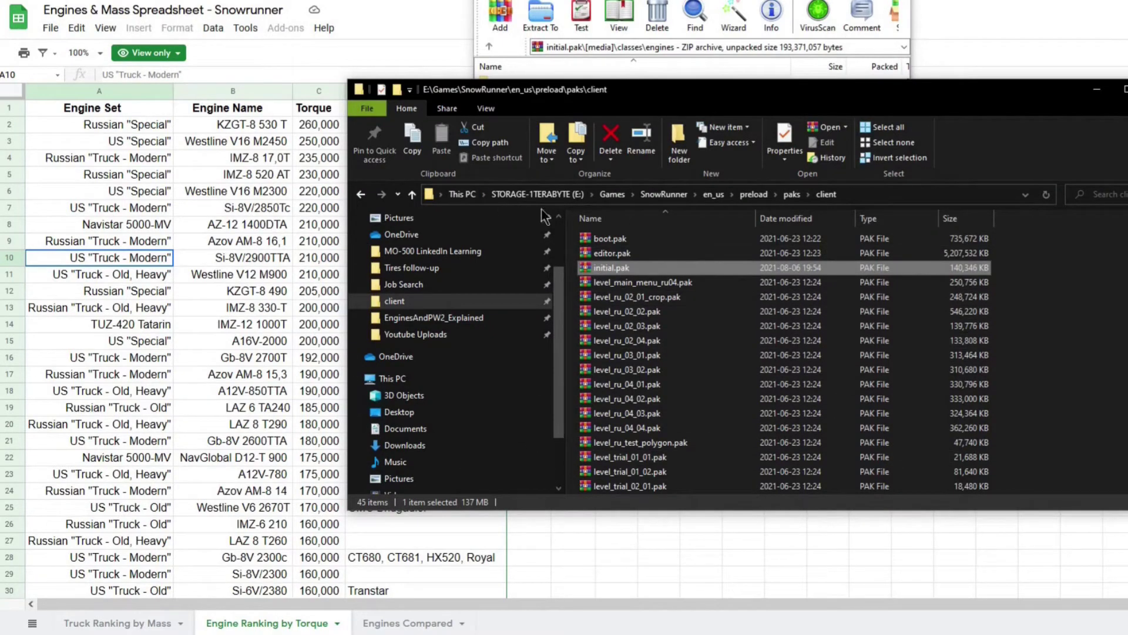
{"action": "key", "text": "alt+Tab"}
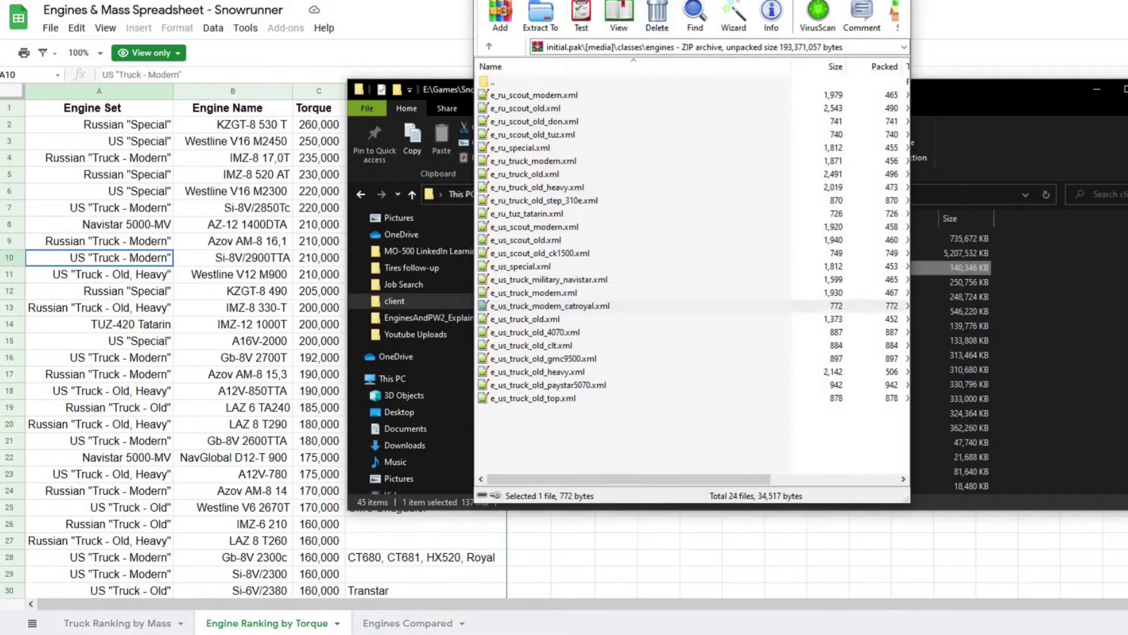
{"action": "left_click", "coordinate": [591, 253]}
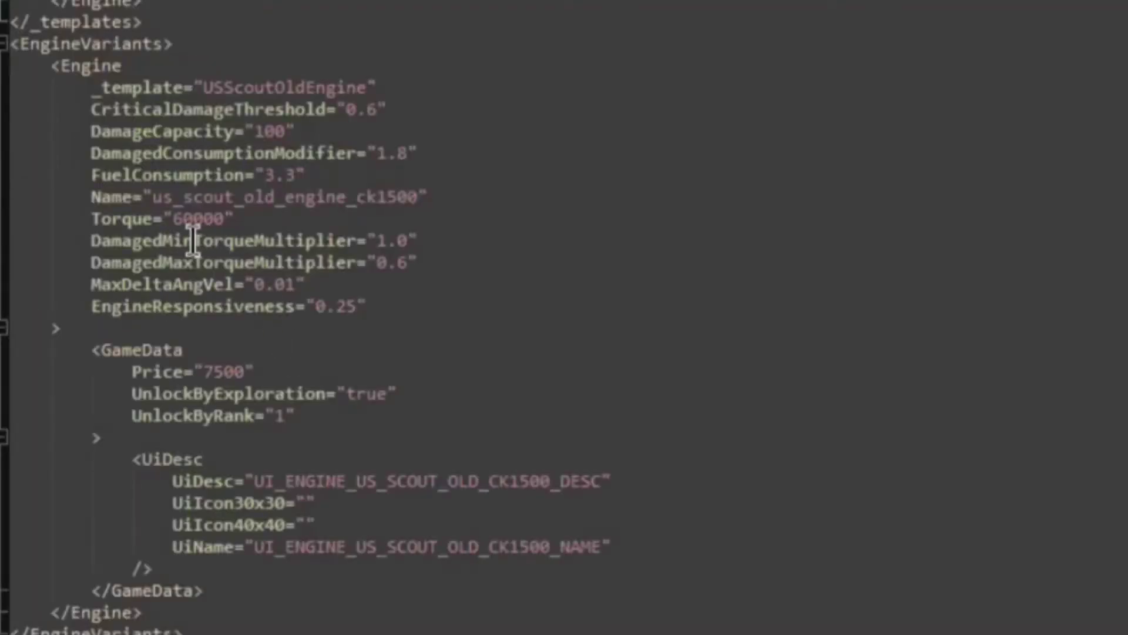
{"action": "double_click", "coordinate": [198, 220]}
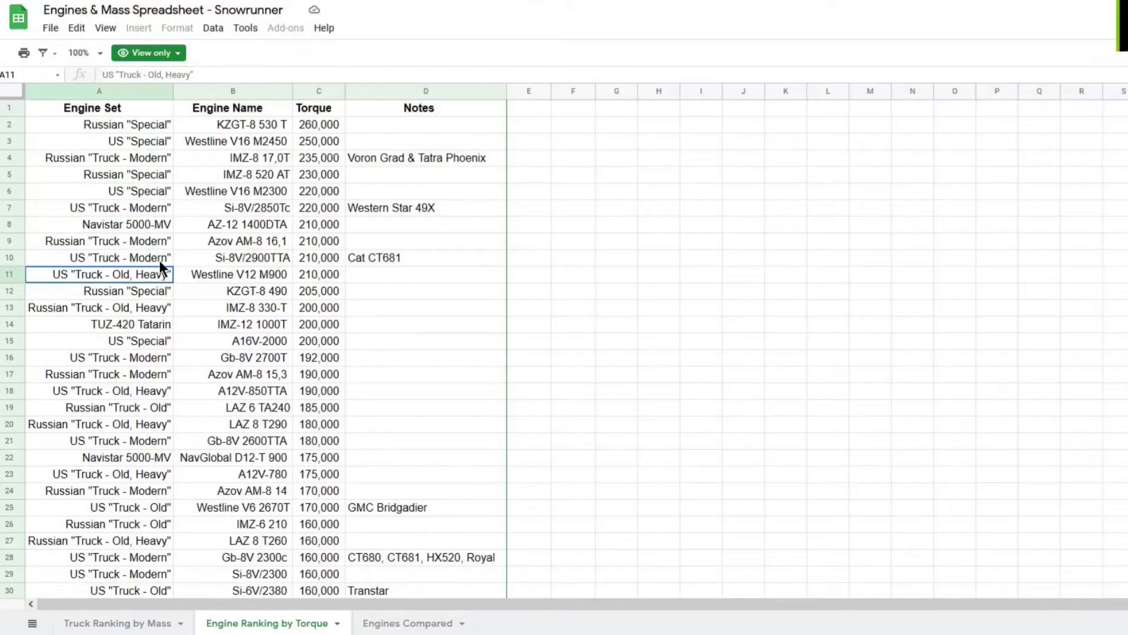
Return to the Engine Set column and examine the Russian "Truck - Old, Heavy" entry in row 13 and the TUZ-420 Tatarin entry
{"action": "left_click", "coordinate": [159, 96]}
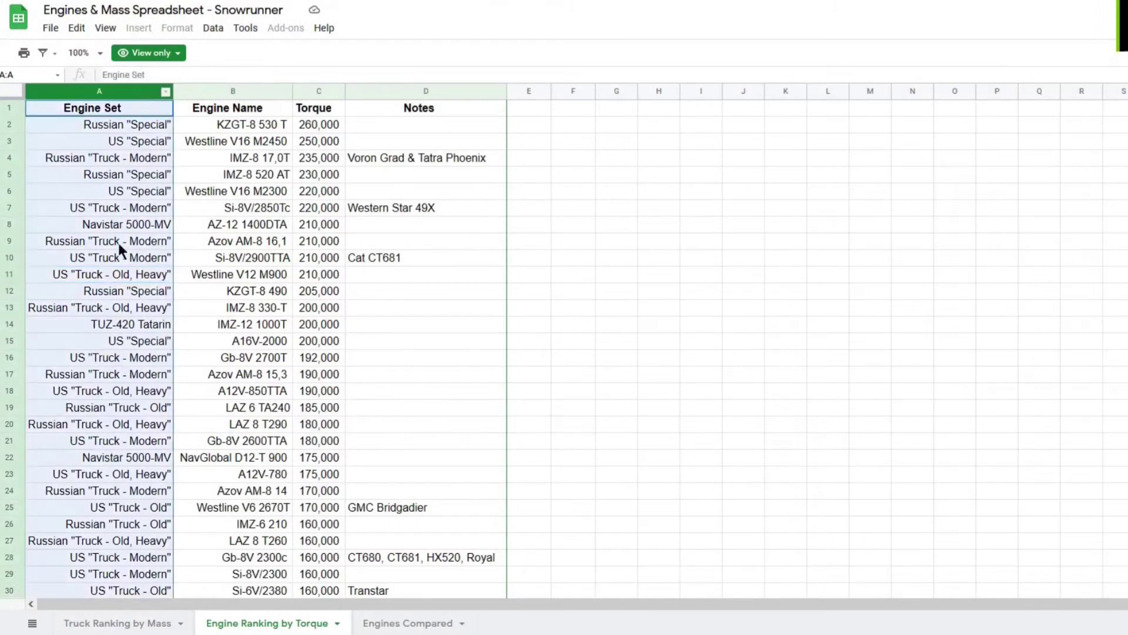
{"action": "left_click", "coordinate": [340, 313]}
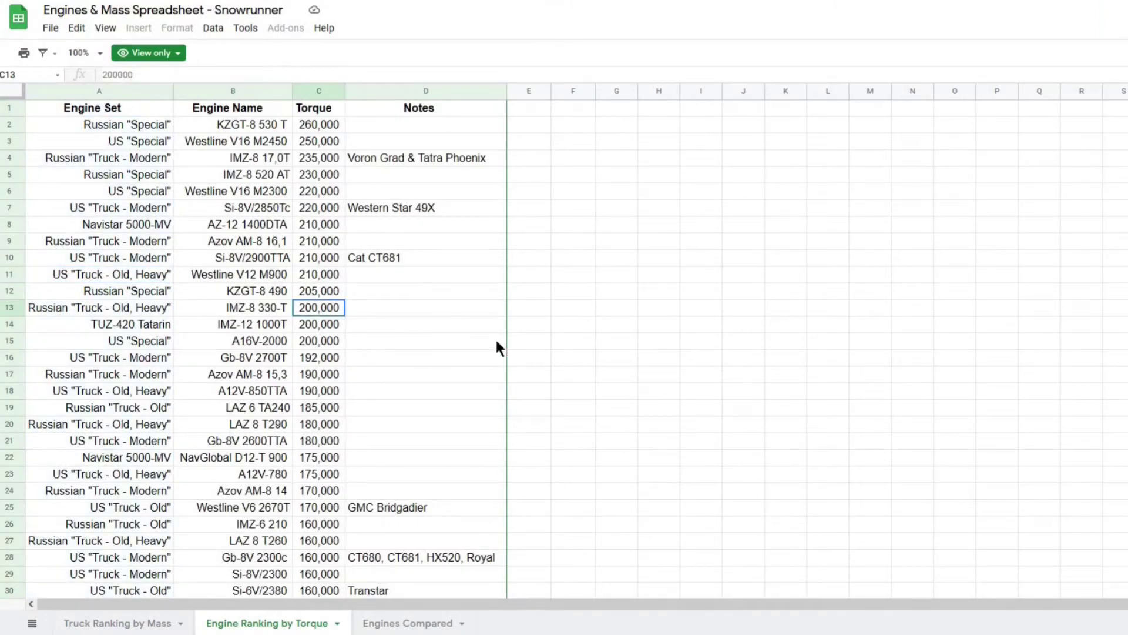
{"action": "left_click", "coordinate": [479, 314]}
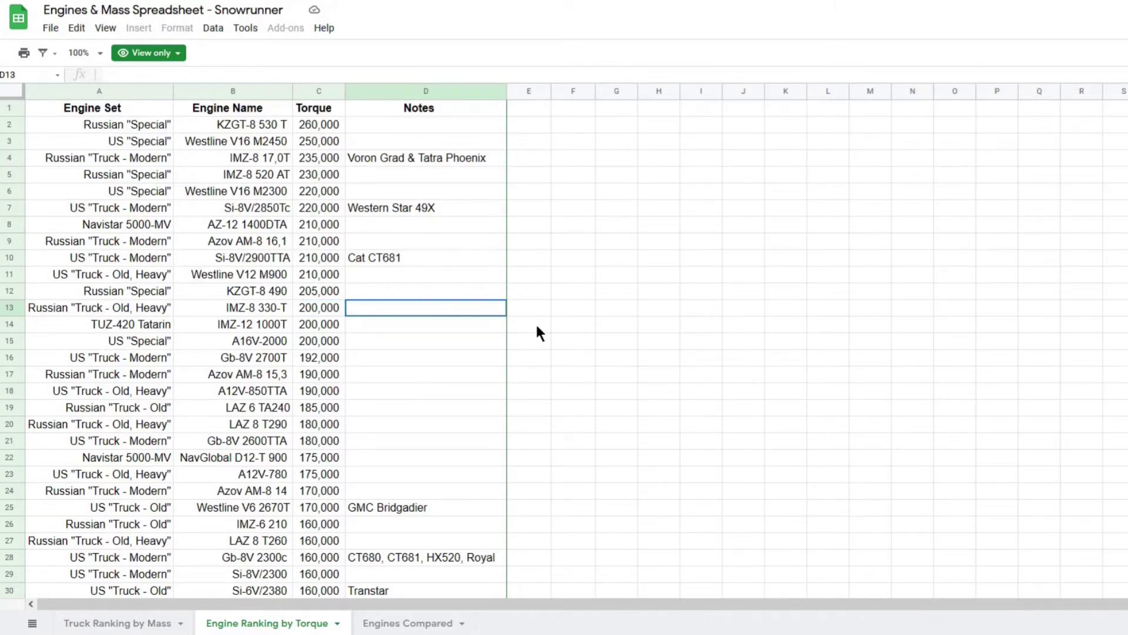
{"action": "key", "text": "Home"}
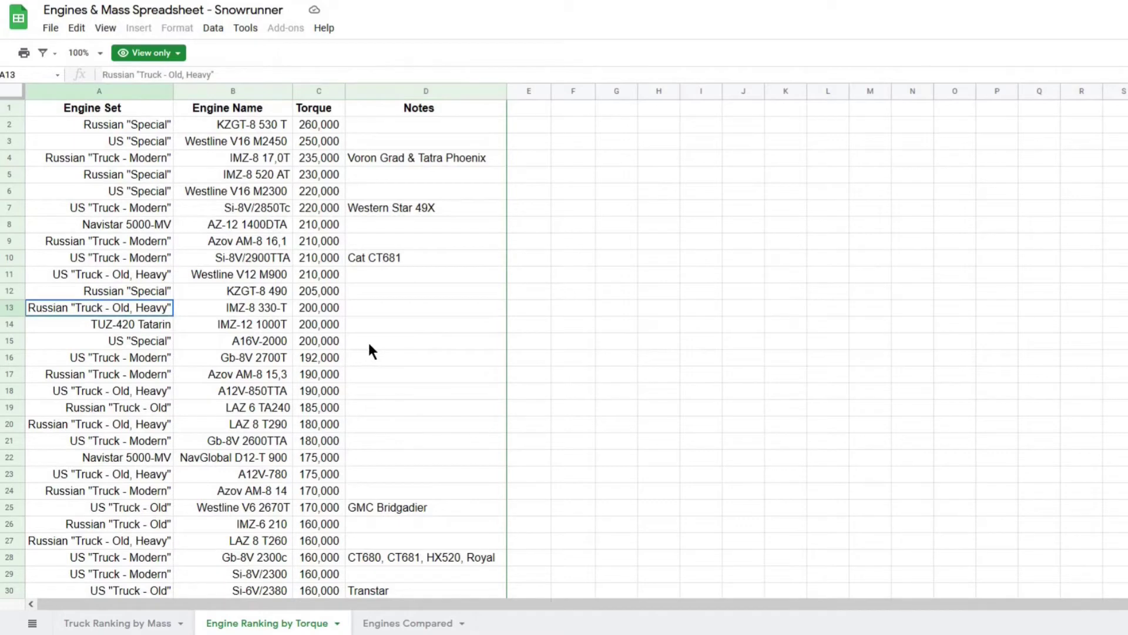
{"action": "key", "text": "Down"}
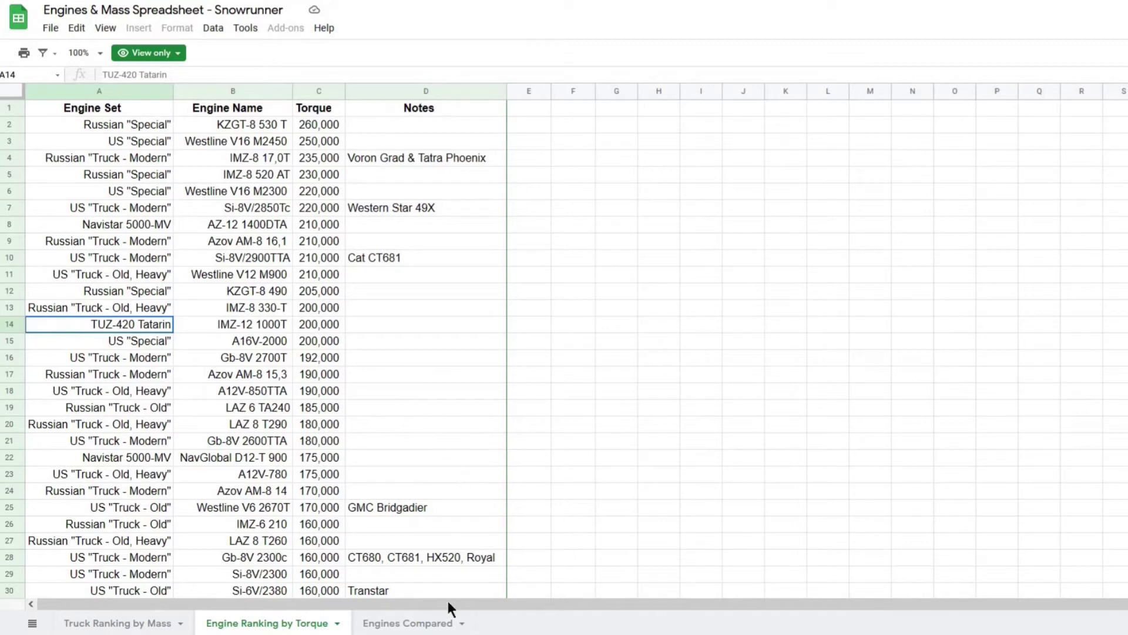
Open the Engines Compared sheet and view the engines grouped by set, including US "Truck - Old"
{"action": "left_click", "coordinate": [405, 622]}
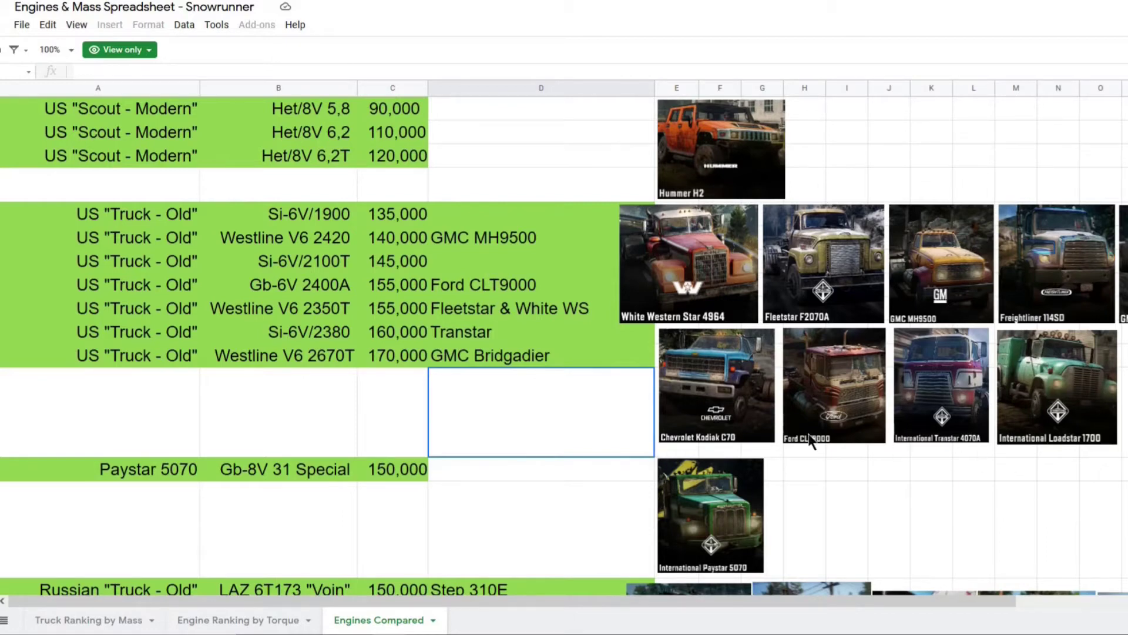
Select the Si-6V/2100T engine in the US "Truck - Old" set, and switch to the maprunner.info website
{"action": "left_click", "coordinate": [296, 260]}
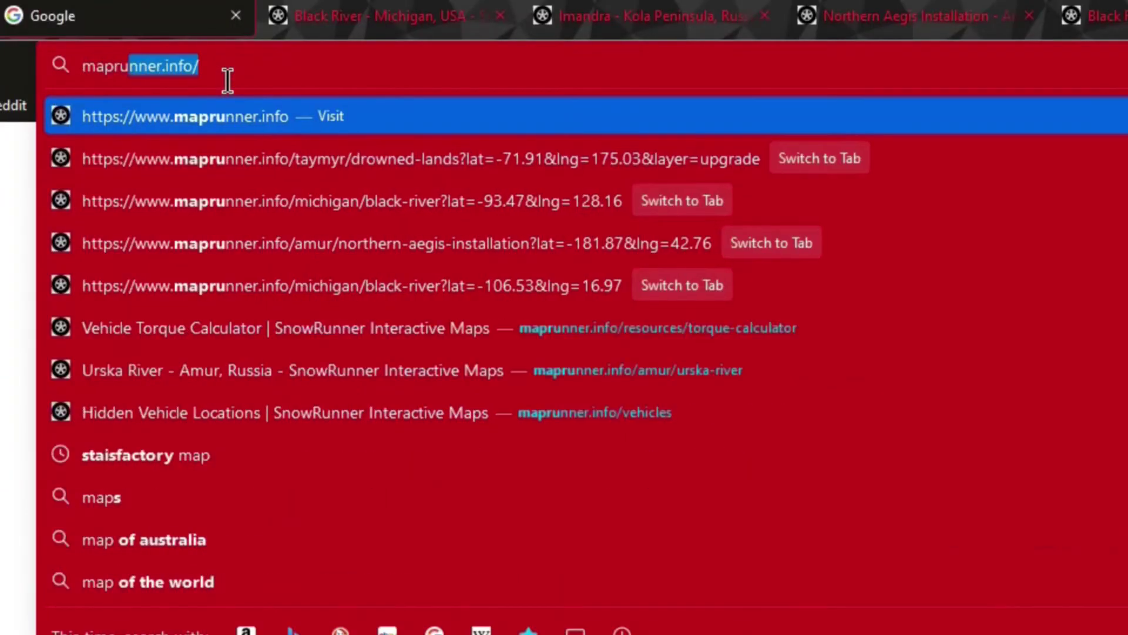
{"action": "type", "text": "nner.info"}
{"action": "key", "text": "Return"}
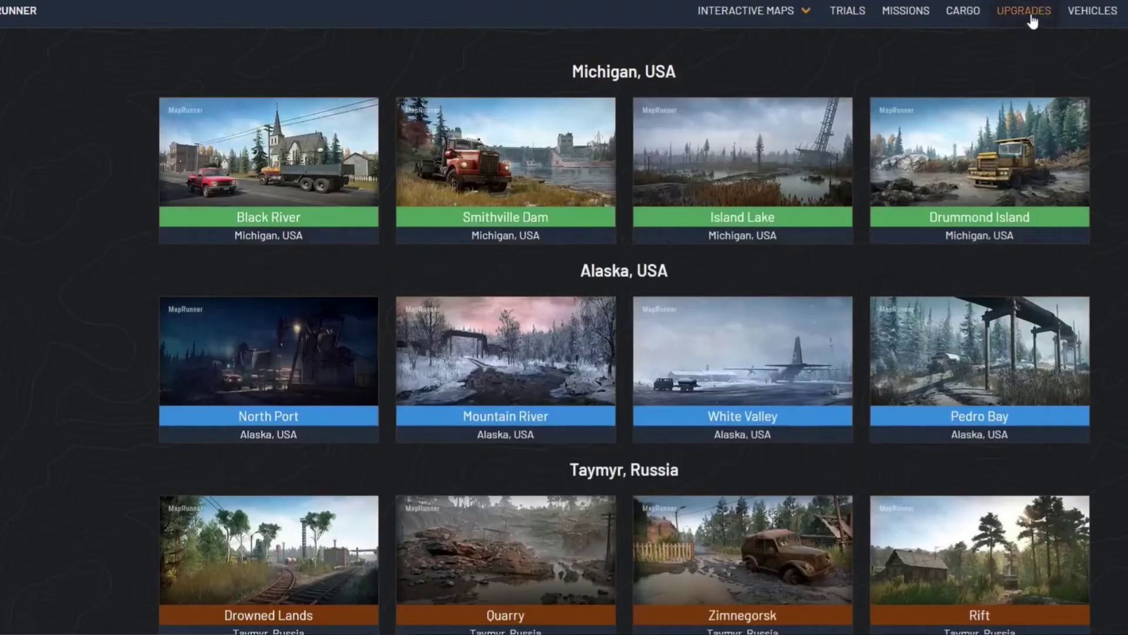
Search the hidden upgrade locations for 2100T and examine the Si-6V/2100T engine's location on the Black River map
{"action": "left_click", "coordinate": [1033, 17]}
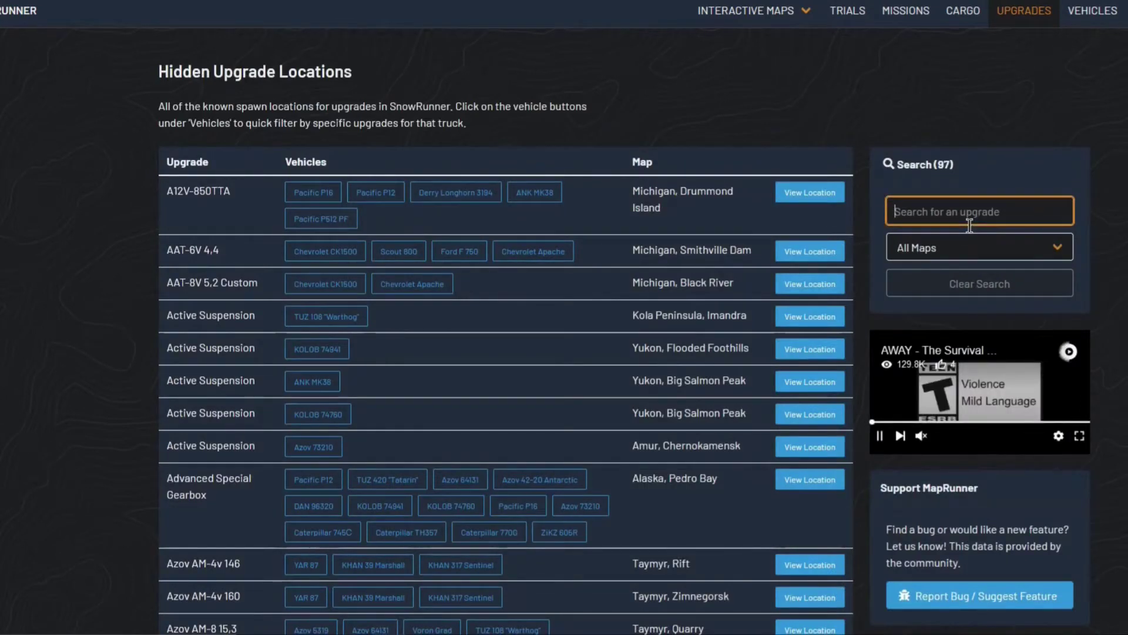
{"action": "type", "text": "2100T"}
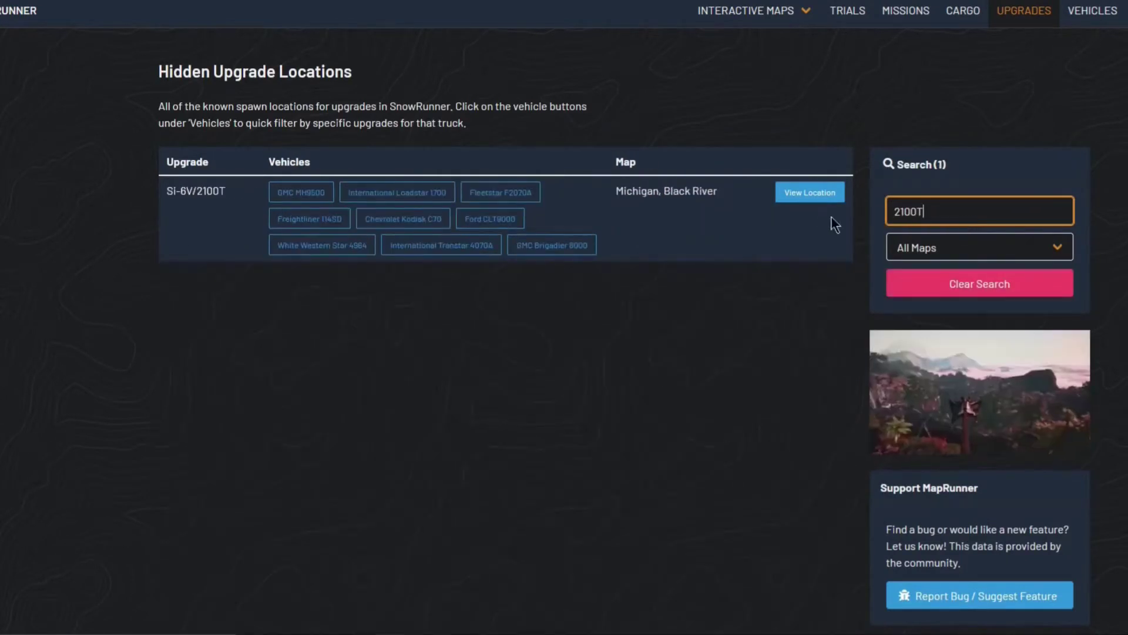
{"action": "left_click", "coordinate": [815, 196]}
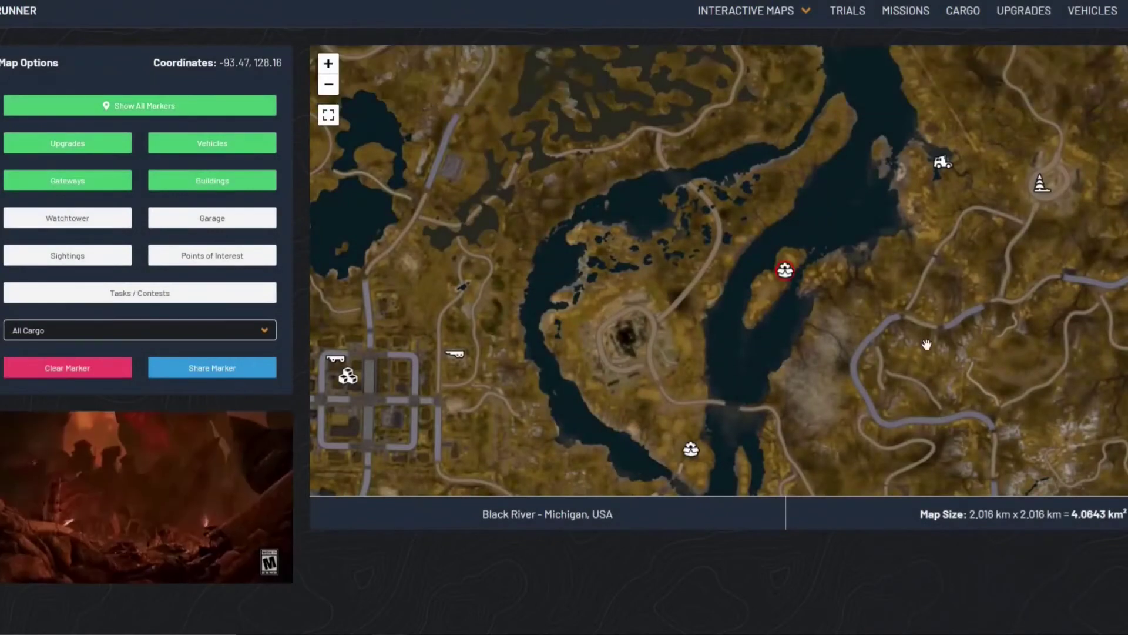
{"action": "scroll", "coordinate": [842, 349], "scroll_direction": "down", "scroll_amount": 1}
{"action": "scroll", "coordinate": [842, 350], "scroll_direction": "down", "scroll_amount": 2}
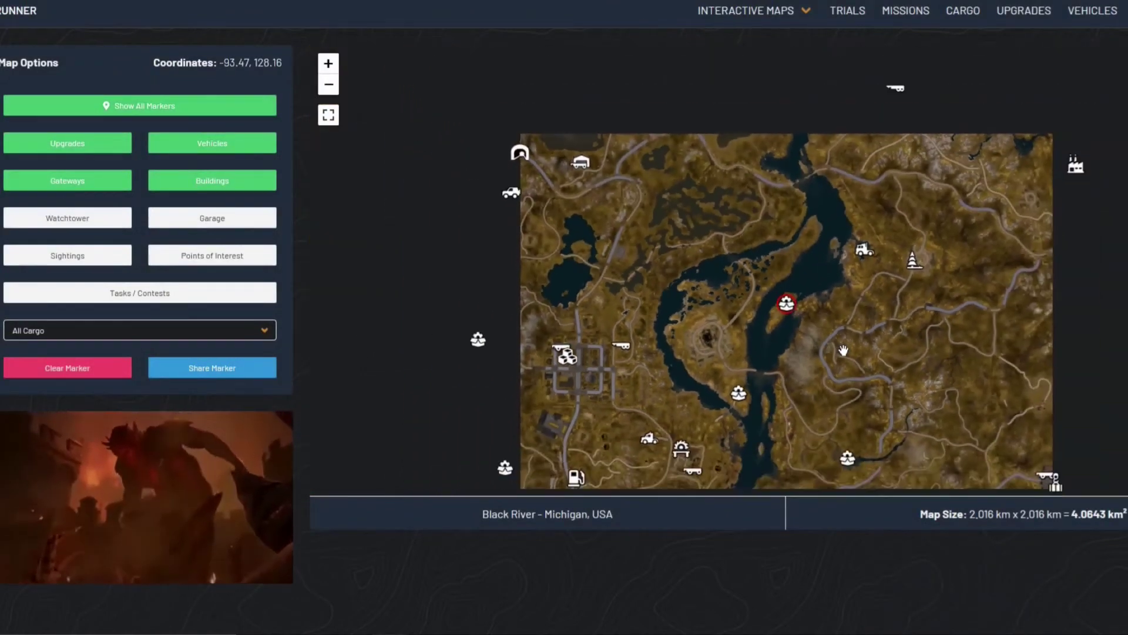
{"action": "scroll", "coordinate": [786, 286], "scroll_direction": "up", "scroll_amount": 1}
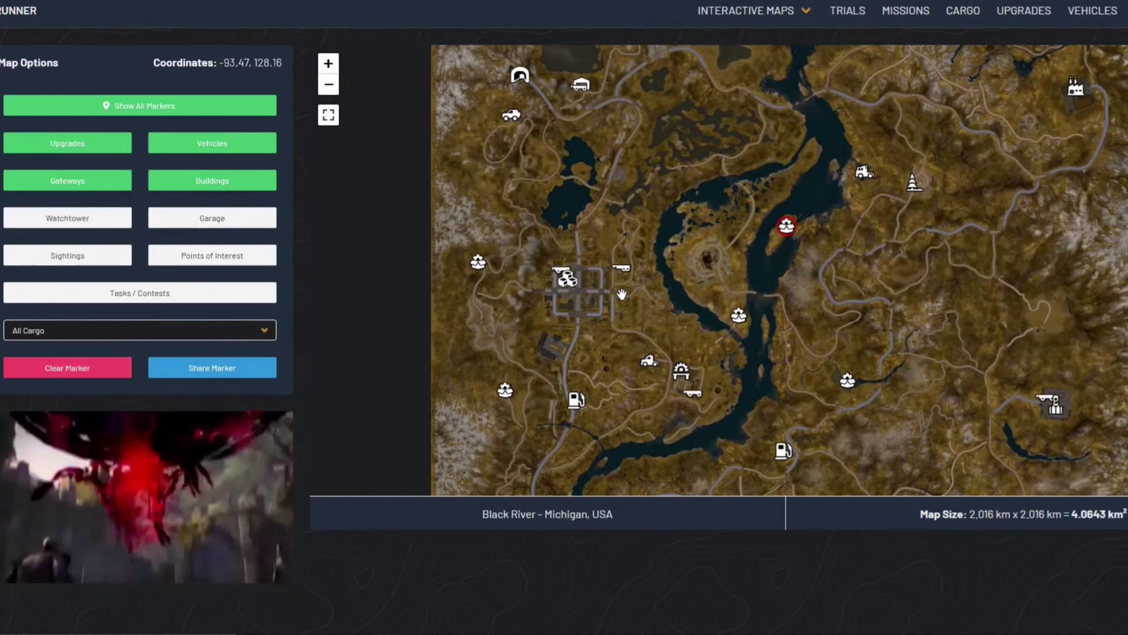
Show the bookmarked Snowrunner resources, including Engines & Mass, MapRunner, Tires Sheet and Logging Guide
{"action": "mouse_move", "coordinate": [767, 21]}
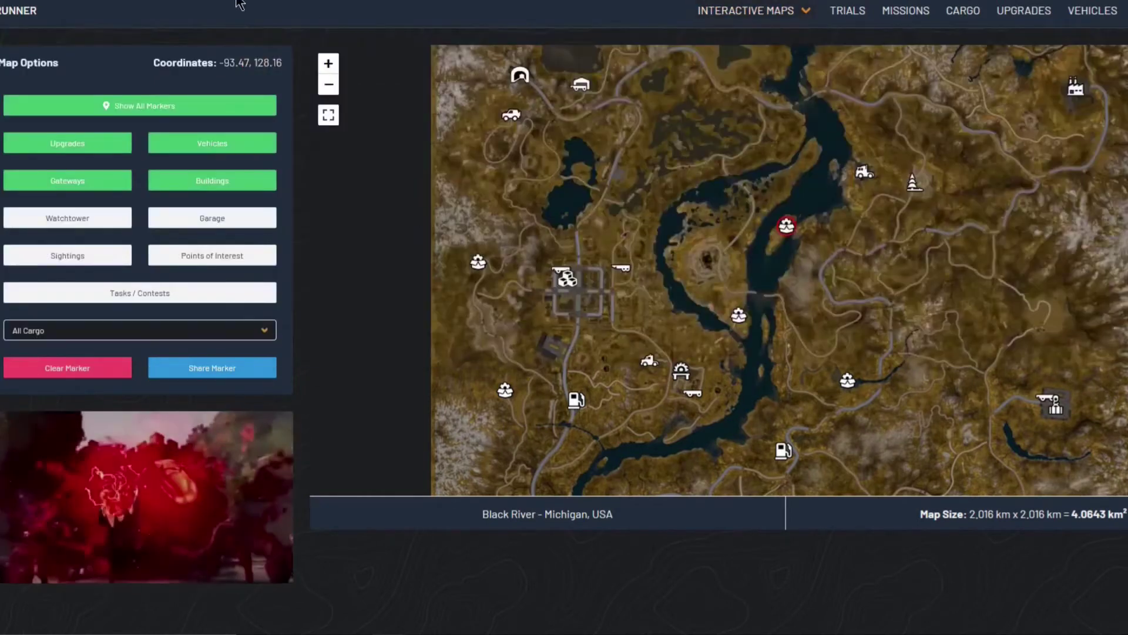
{"action": "left_click", "coordinate": [238, 2]}
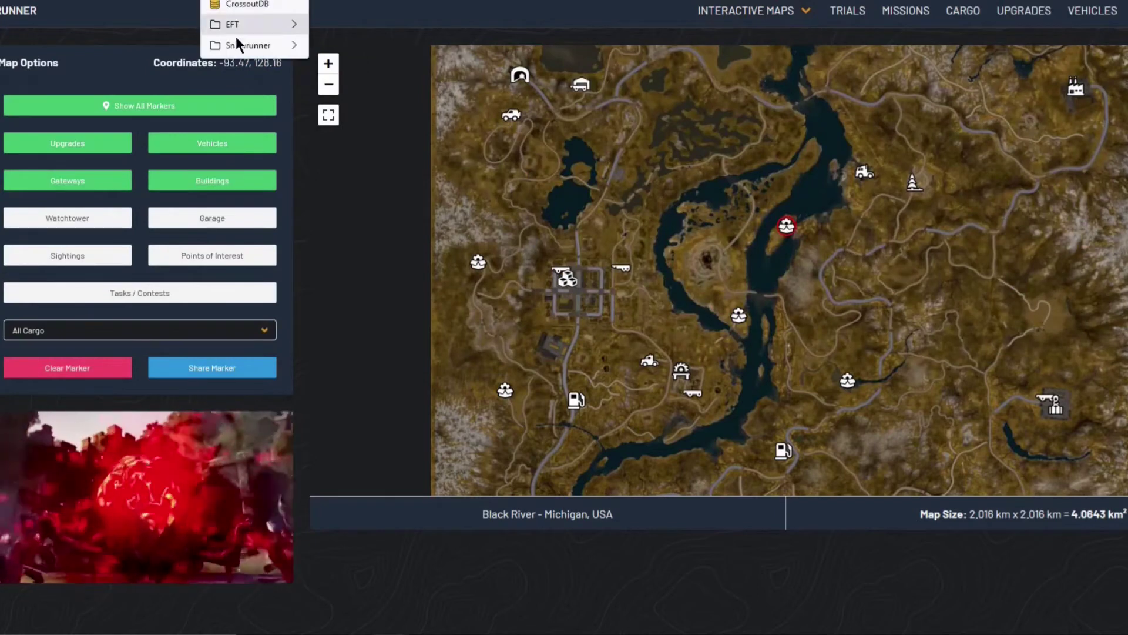
{"action": "mouse_move", "coordinate": [253, 45]}
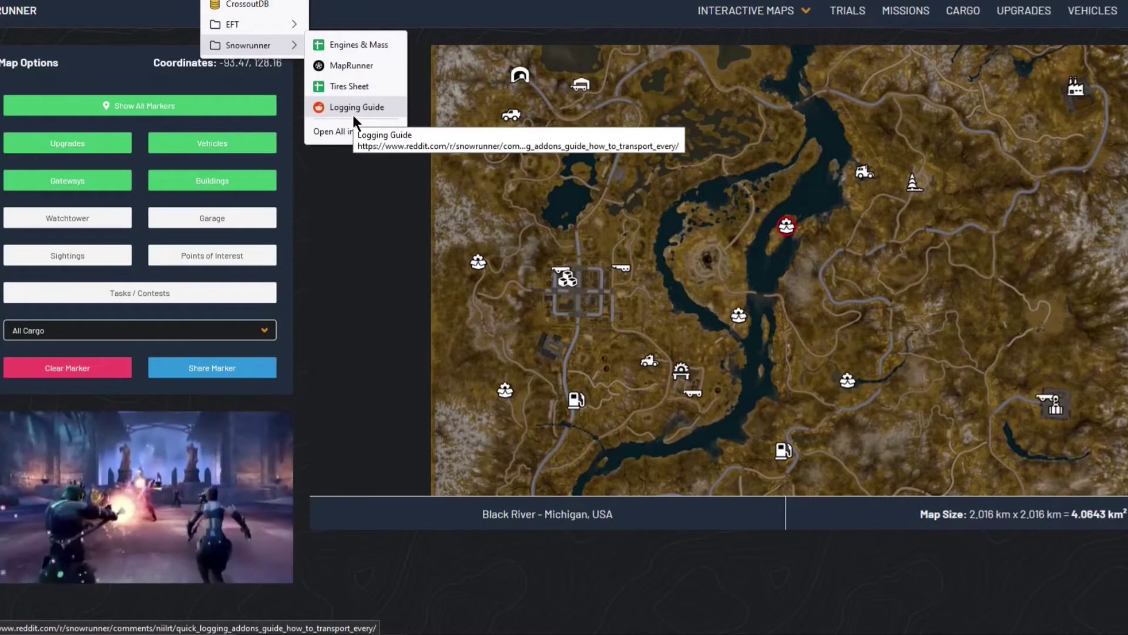
{"action": "mouse_move", "coordinate": [569, 269]}
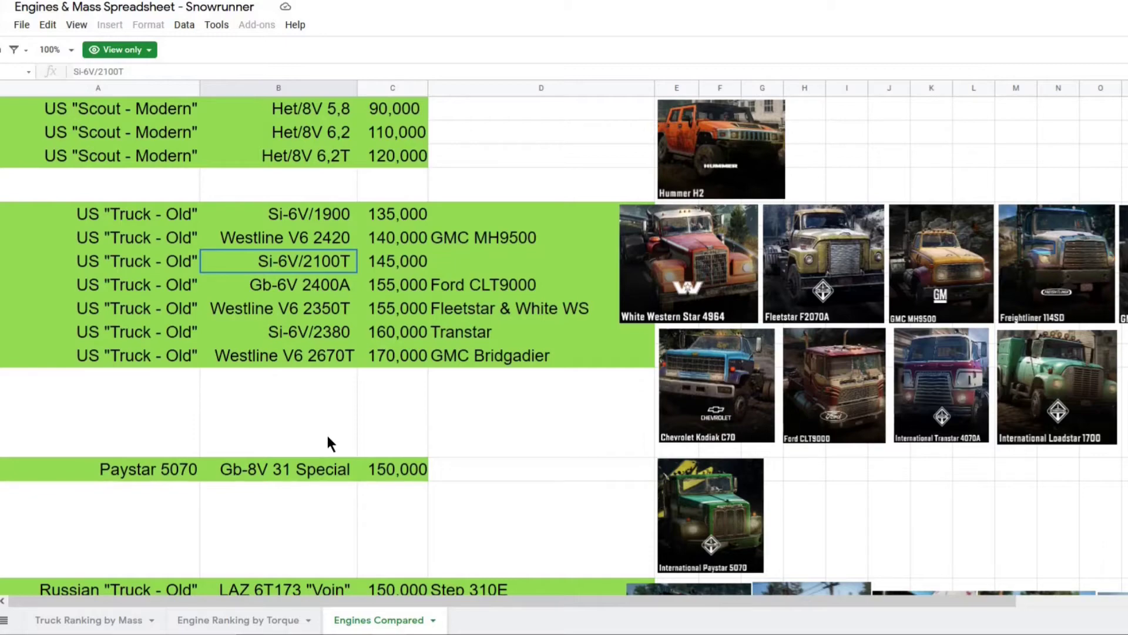
Return to the Engines Compared sheet and review the engine sets from the scout groups down through the truck groups
{"action": "scroll", "coordinate": [673, 363], "scroll_direction": "up", "scroll_amount": 4}
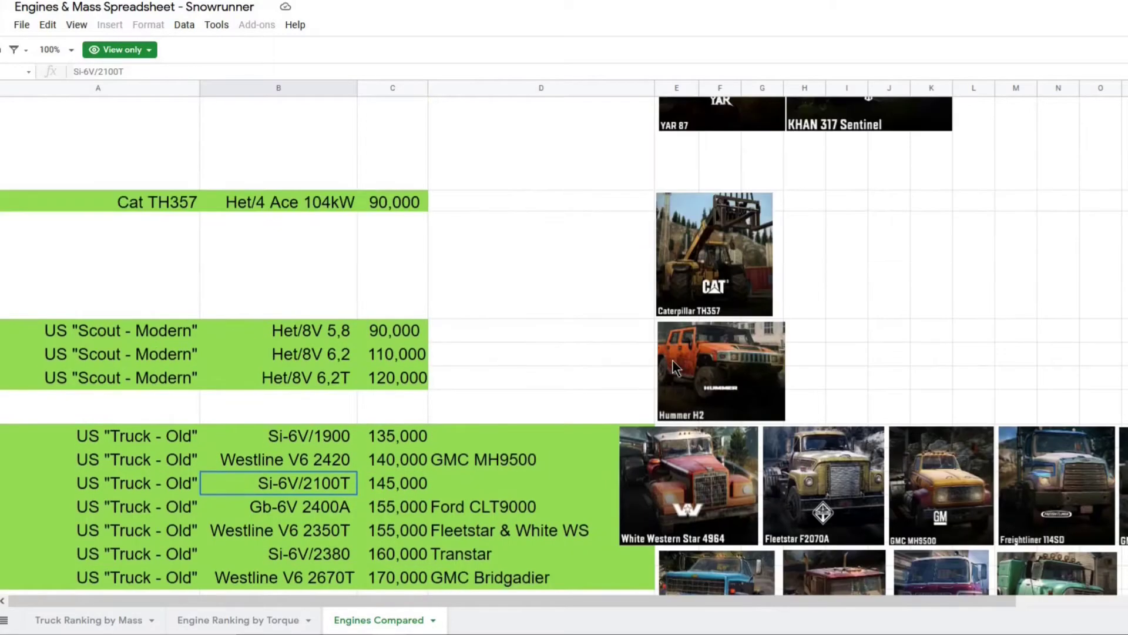
{"action": "scroll", "coordinate": [672, 362], "scroll_direction": "up", "scroll_amount": 2}
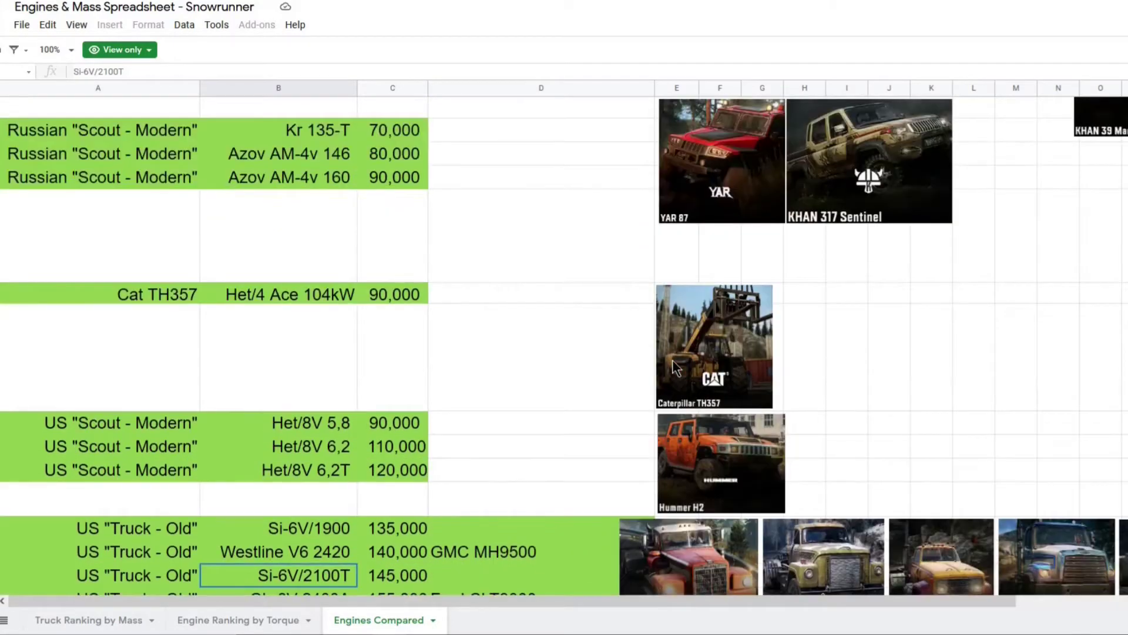
{"action": "scroll", "coordinate": [675, 368], "scroll_direction": "up", "scroll_amount": 5}
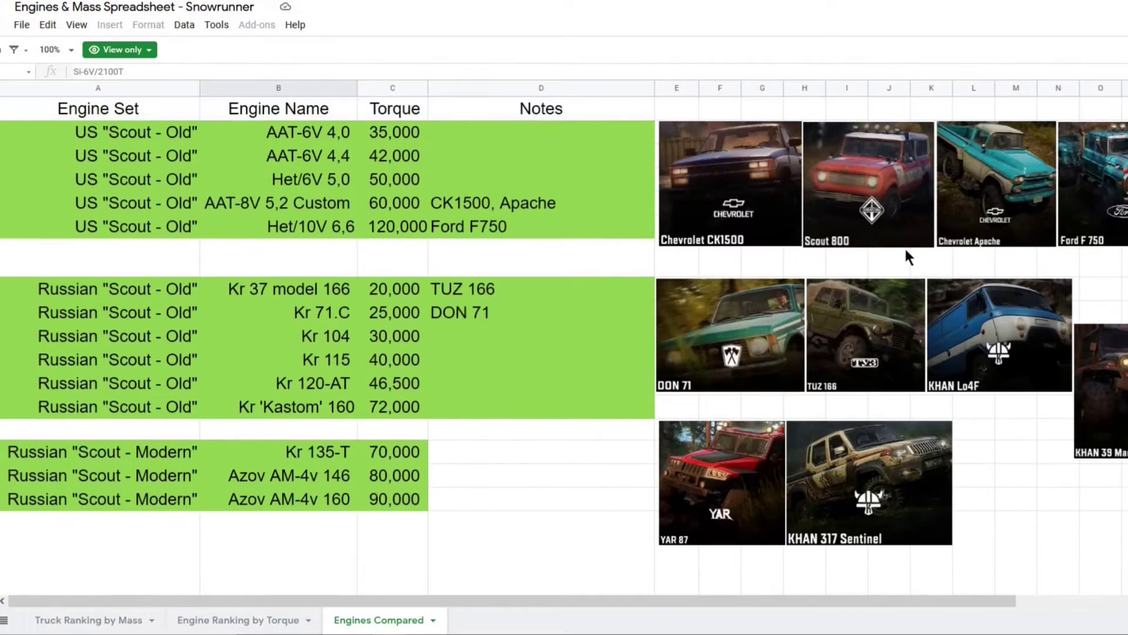
{"action": "scroll", "coordinate": [616, 393], "scroll_direction": "down", "scroll_amount": 10}
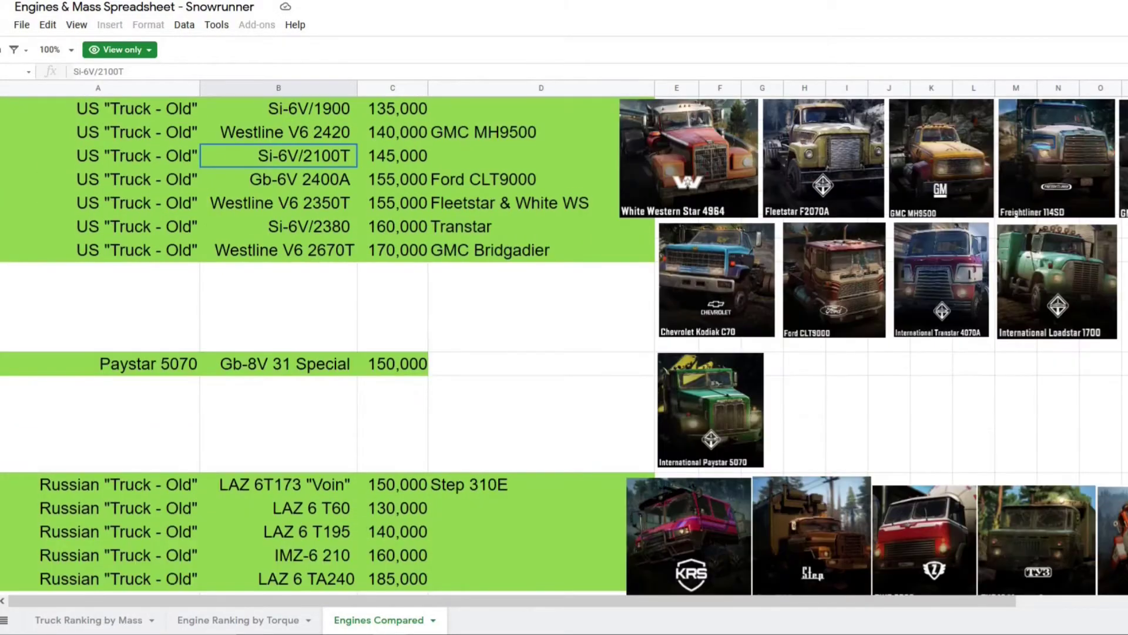
{"action": "scroll", "coordinate": [616, 393], "scroll_direction": "down", "scroll_amount": 20}
{"action": "scroll", "coordinate": [952, 226], "scroll_direction": "up", "scroll_amount": 20}
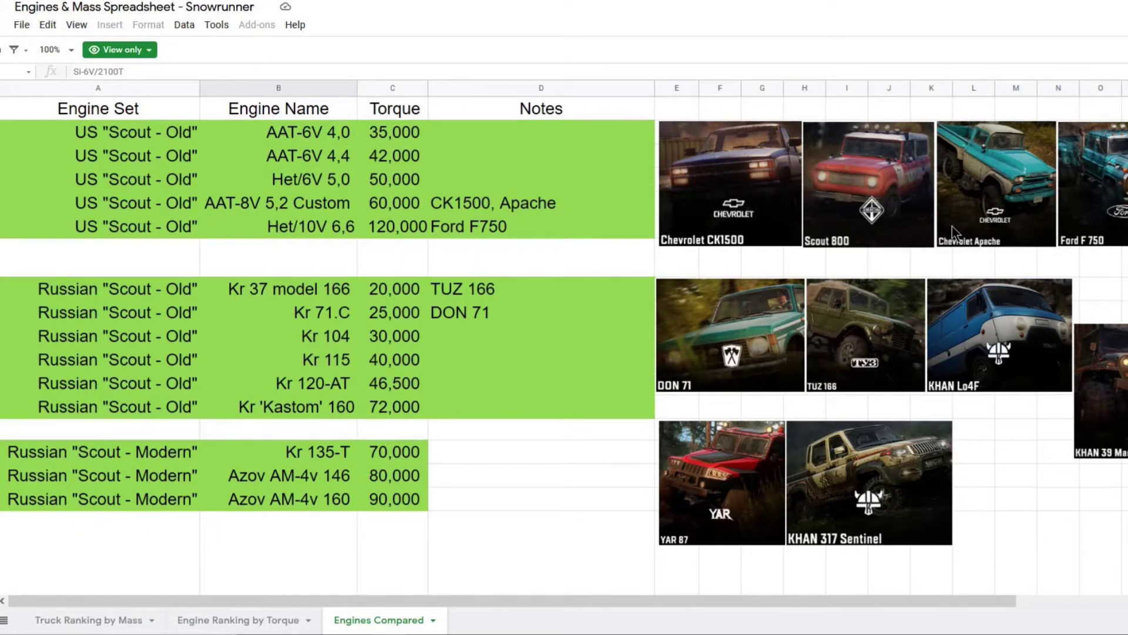
{"action": "key", "text": "Up"}
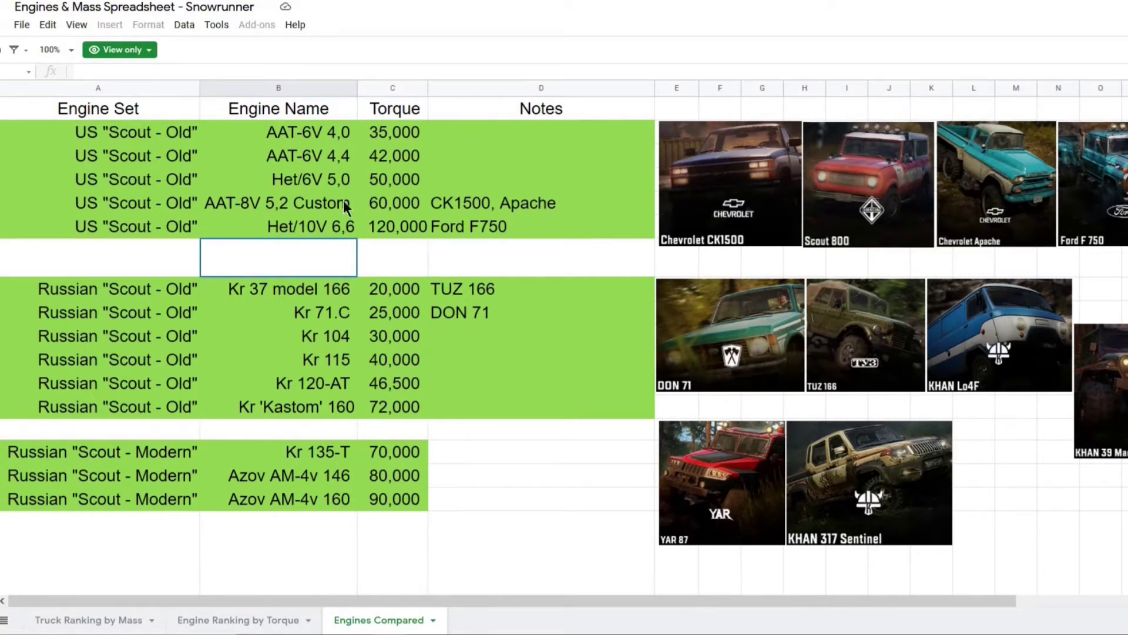
Select the AAT-8V 5,2 Custom engine entry through its notes, and inspect the marked upgrade on MapRunner's Black River map
{"action": "left_click_drag", "start_coordinate": [329, 203], "coordinate": [506, 203]}
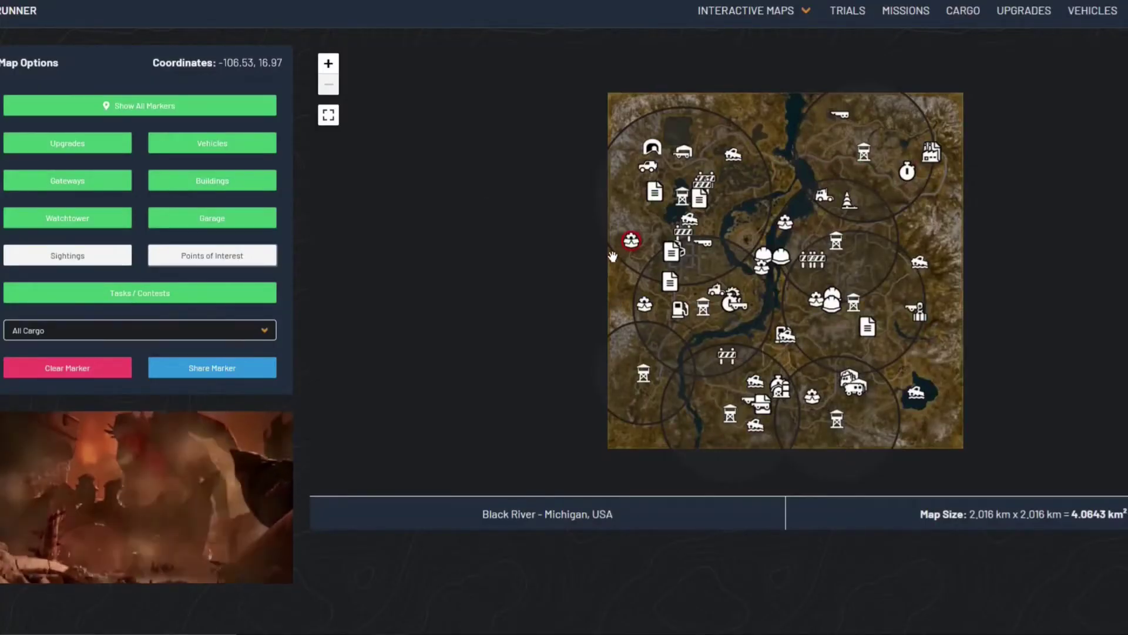
{"action": "mouse_move", "coordinate": [634, 243]}
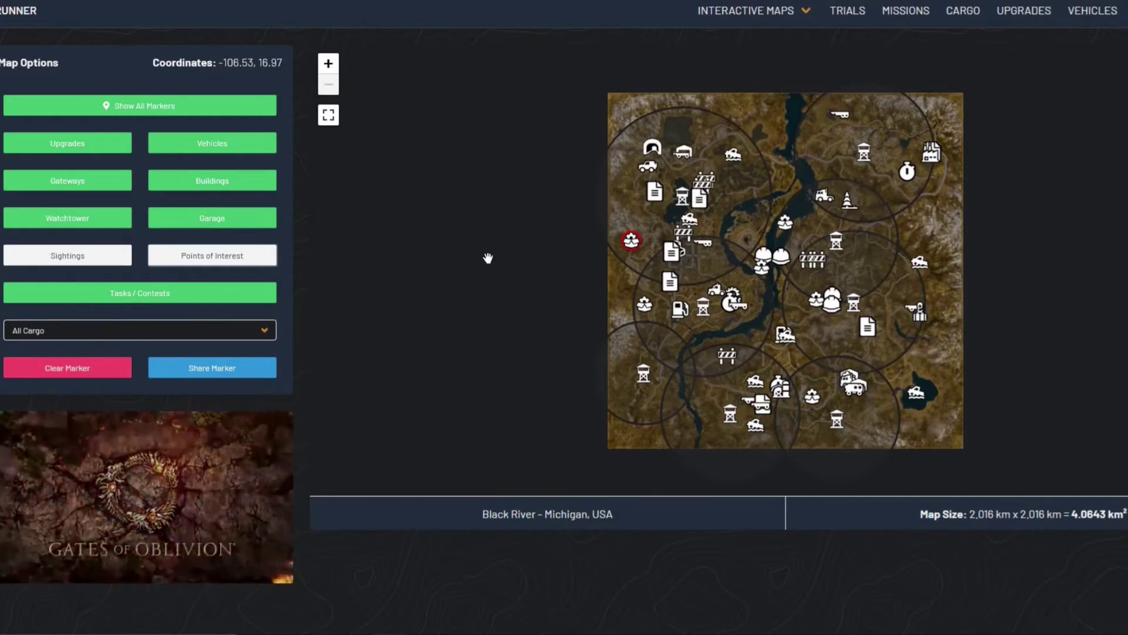
{"action": "scroll", "coordinate": [548, 288], "scroll_direction": "up", "scroll_amount": 2}
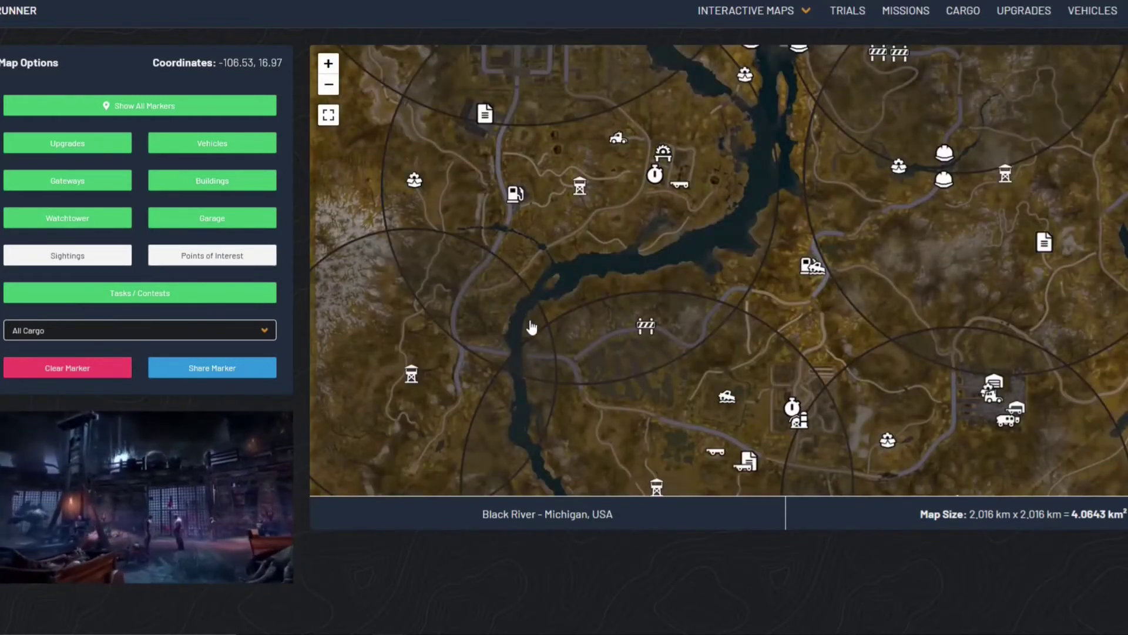